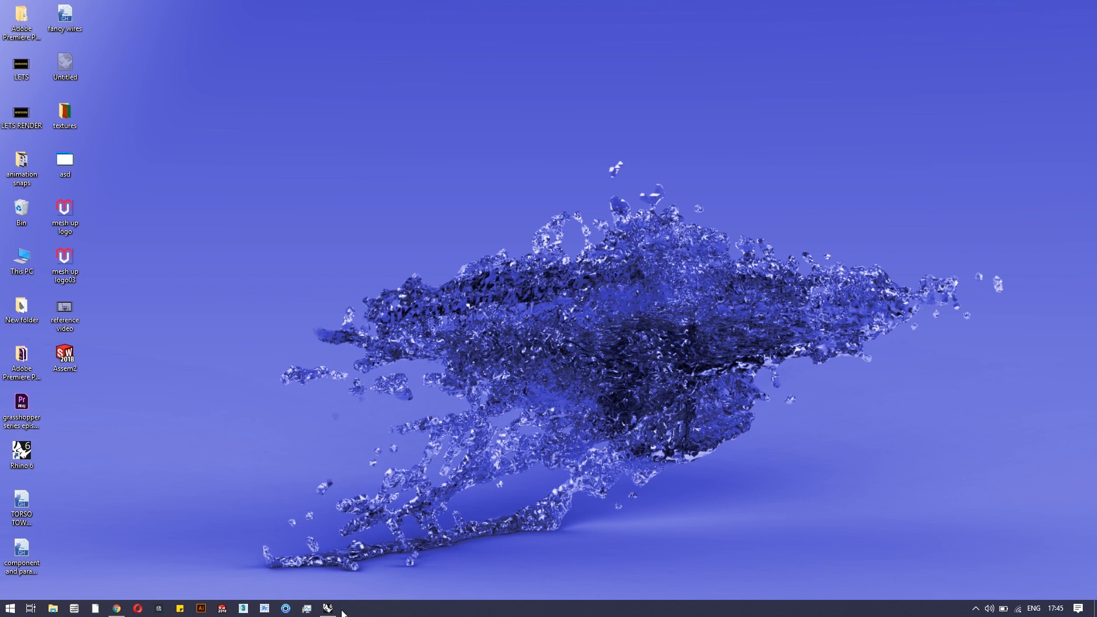
Restore the Rhino and Grasshopper windows side by side from the taskbar
left_click(327, 608)
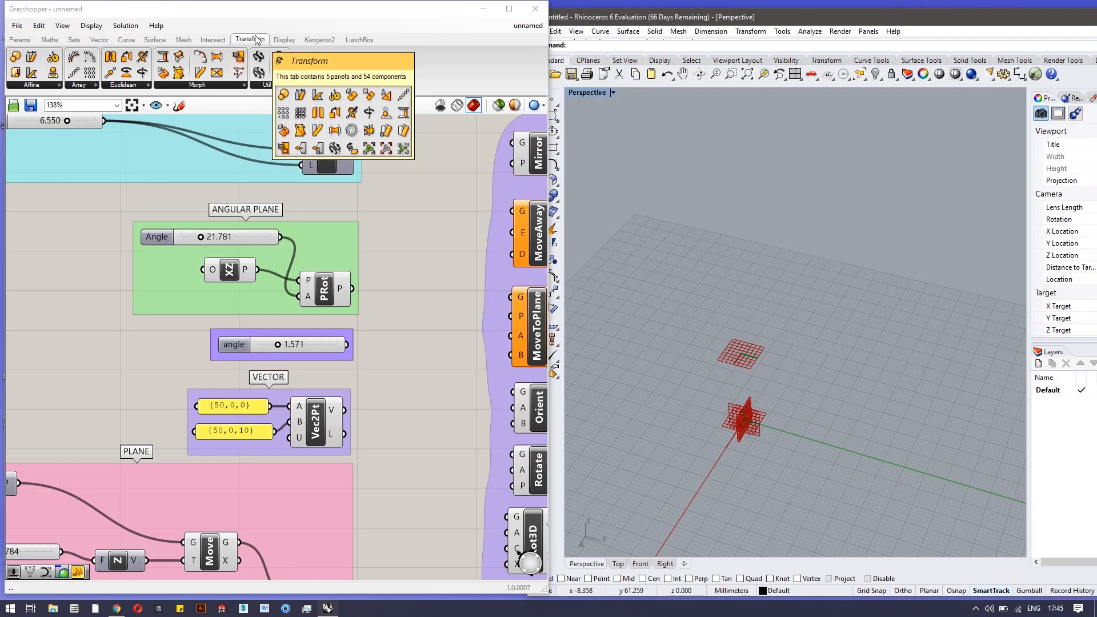
left_click(133, 86)
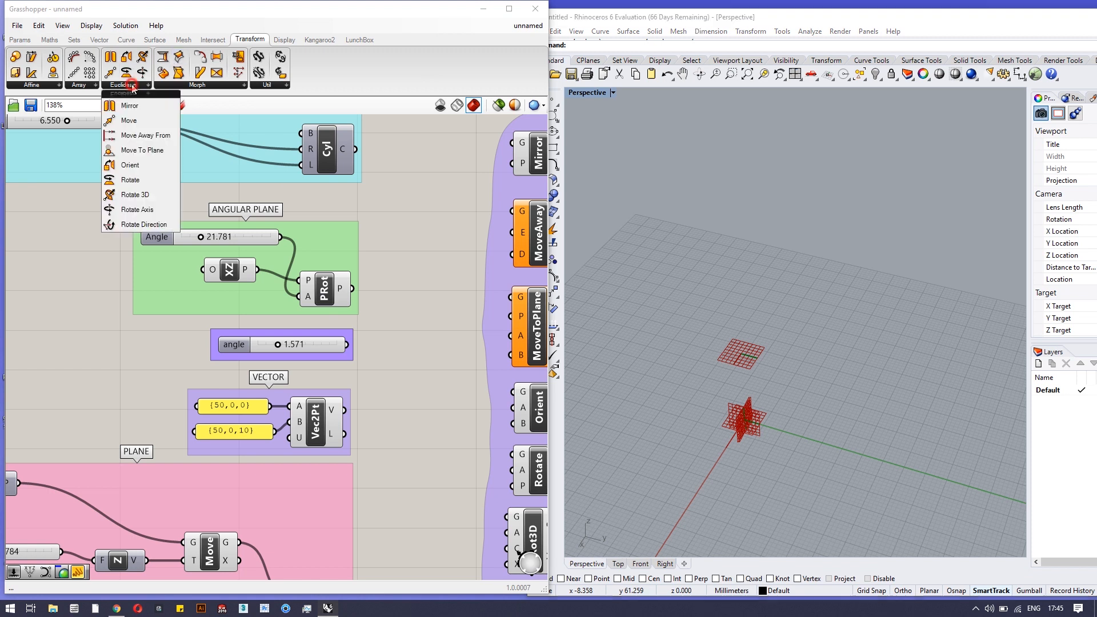
left_click(368, 190)
right_click_drag(441, 340, 314, 311)
scroll(345, 303, "down", 2)
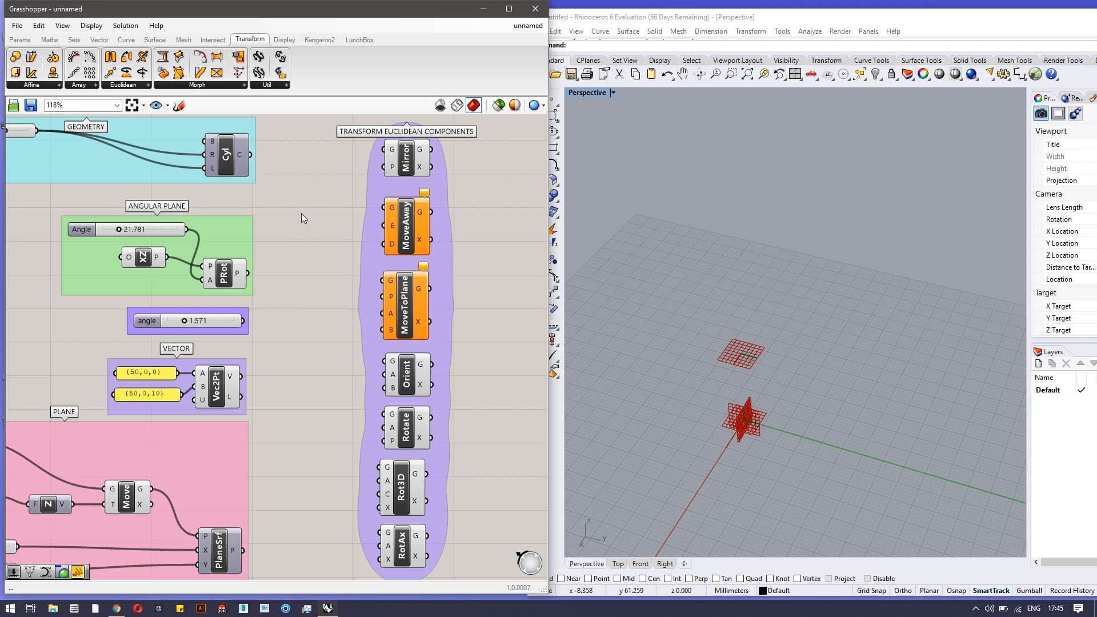
scroll(301, 214, "up", 2)
right_click_drag(300, 214, 509, 330)
scroll(282, 186, "down", 2)
right_click_drag(280, 171, 313, 234)
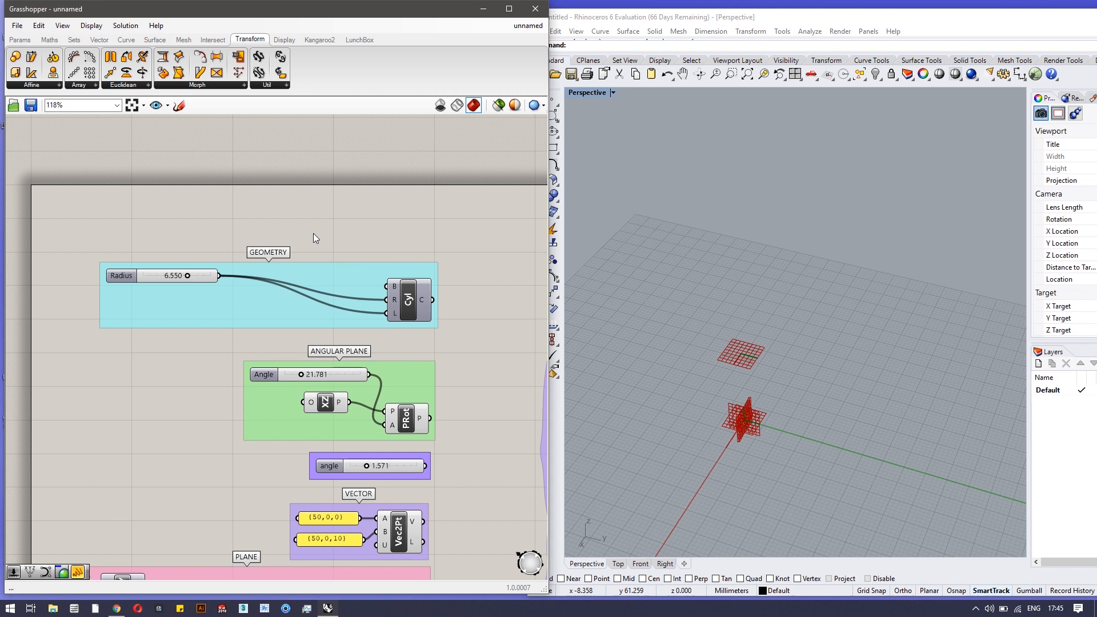
scroll(322, 243, "up", 1)
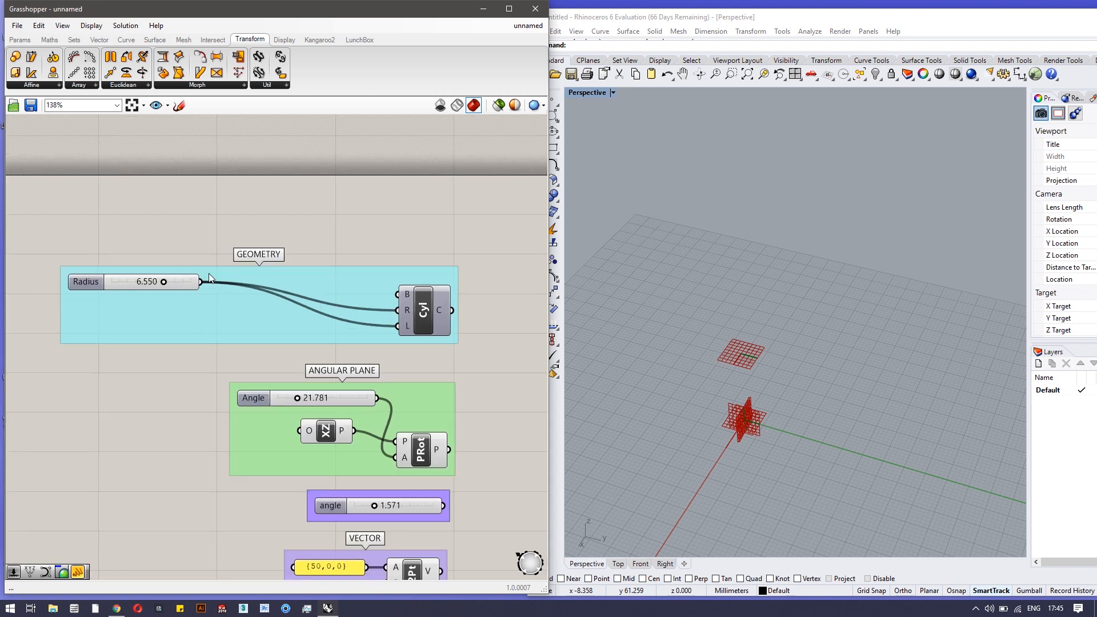
Turn on the Cyl component's preview so a red cylinder appears around the grids in Rhino
right_click(423, 320)
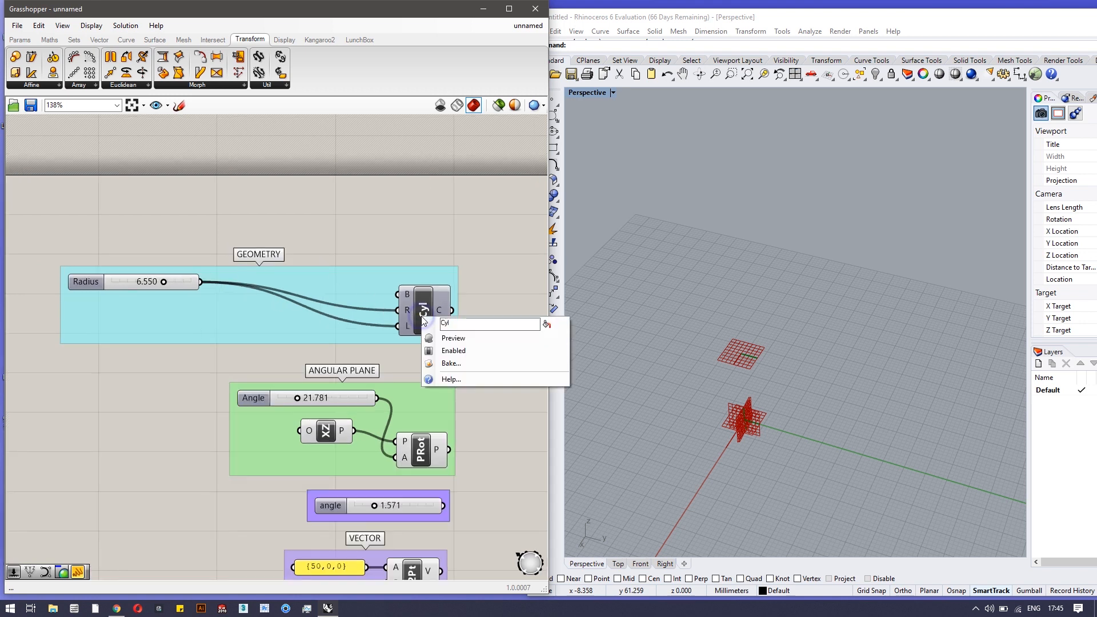
left_click(440, 339)
left_click(734, 446)
scroll(733, 446, "up", 3)
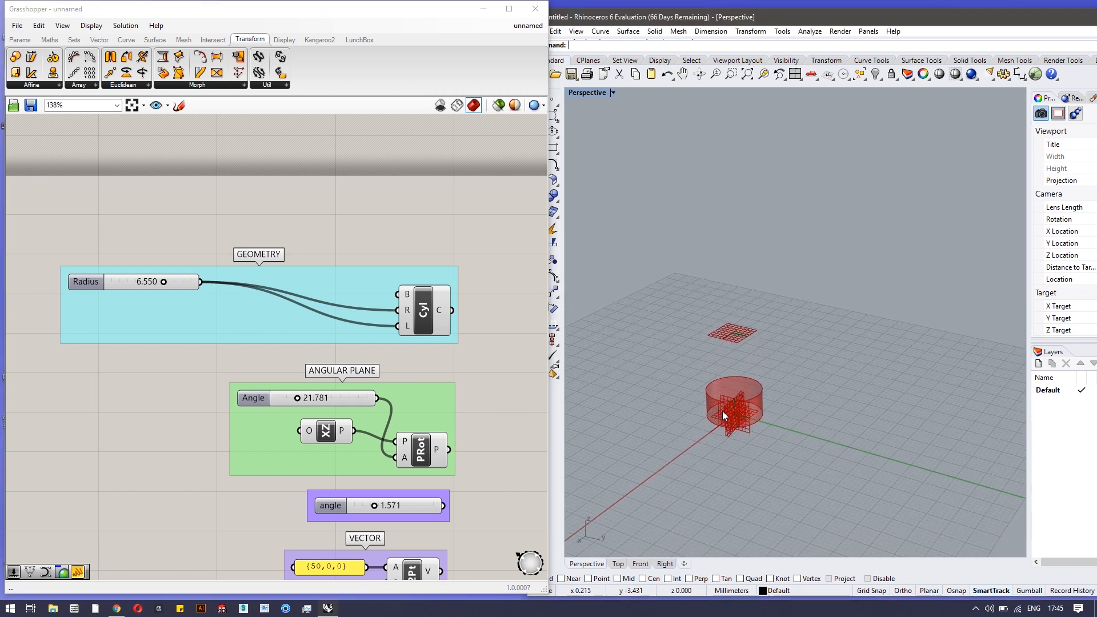
right_click(413, 312)
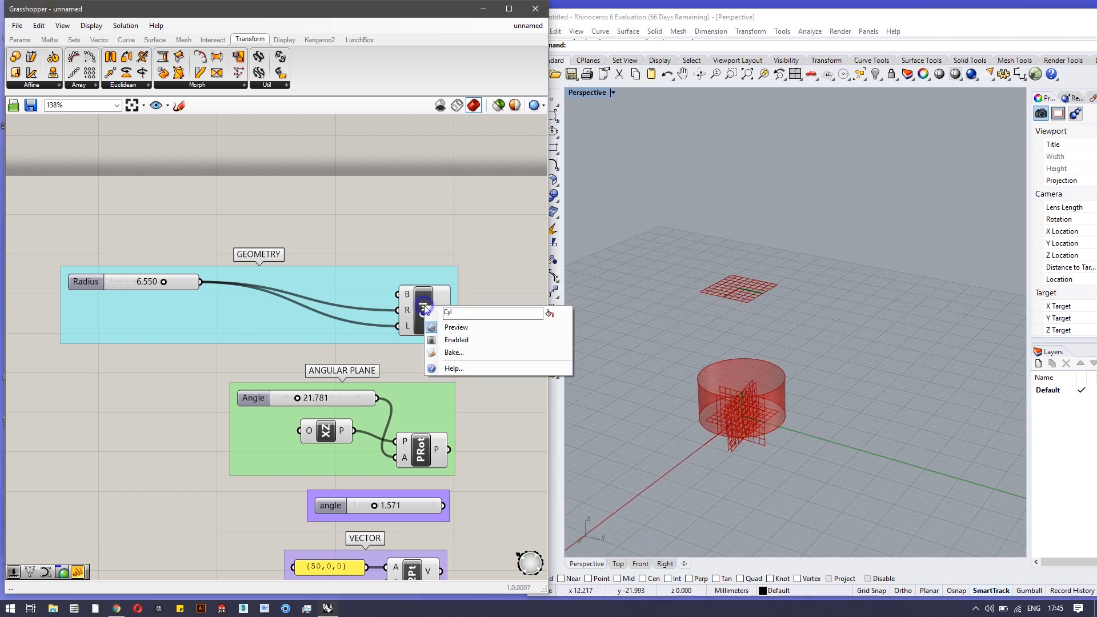
left_click(485, 245)
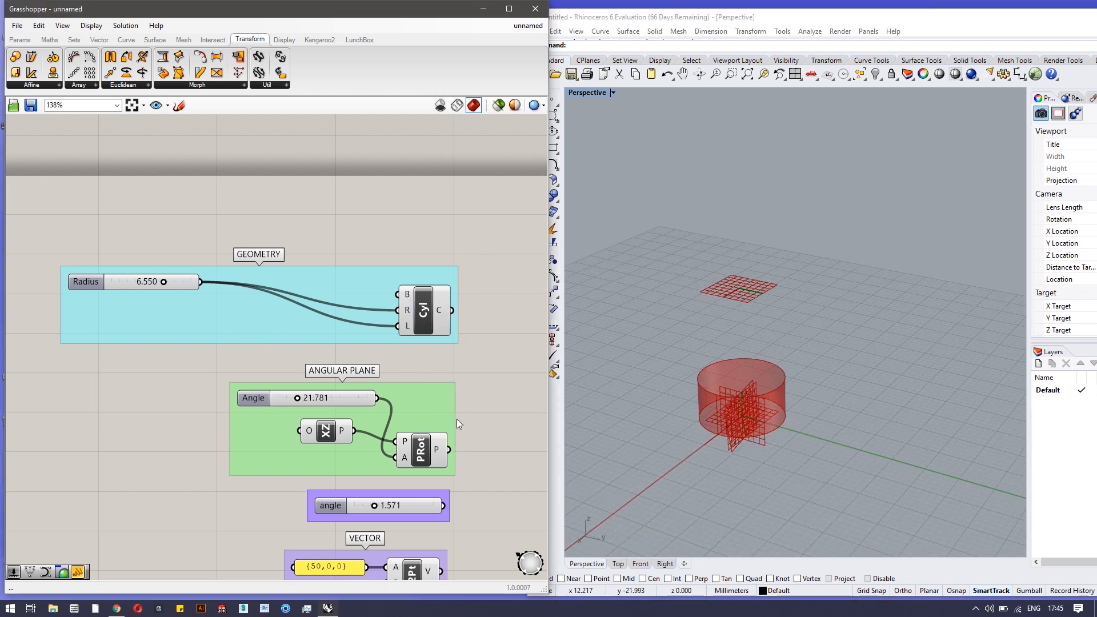
right_click_drag(455, 431, 462, 264)
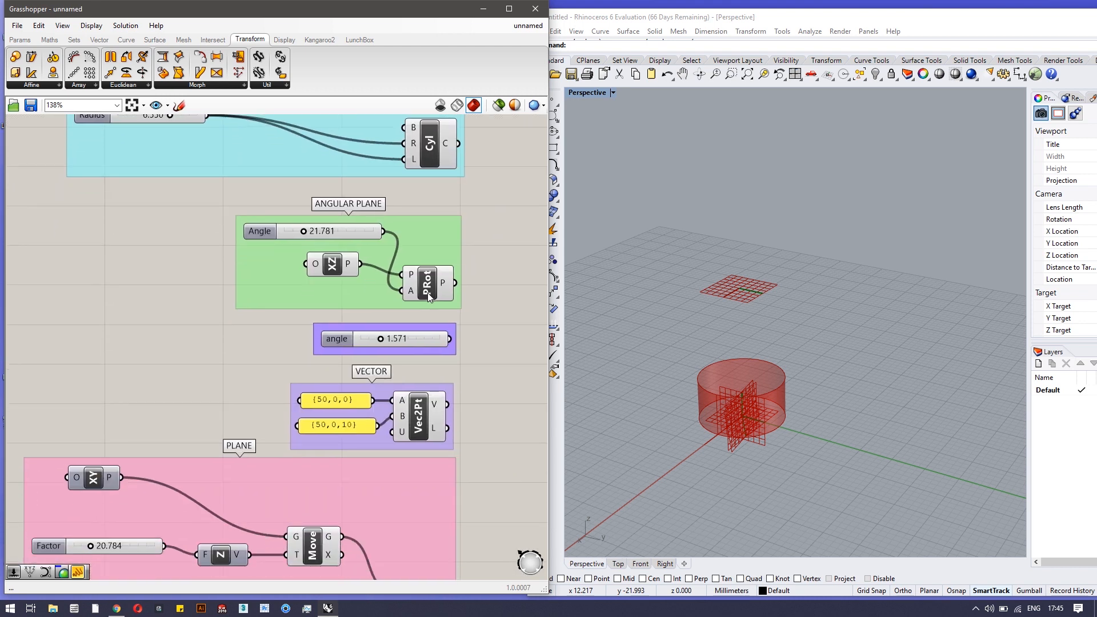
Raise the Angle slider to 22.421 and highlight the XZ Plane component's preview
scroll(678, 454, "up", 10)
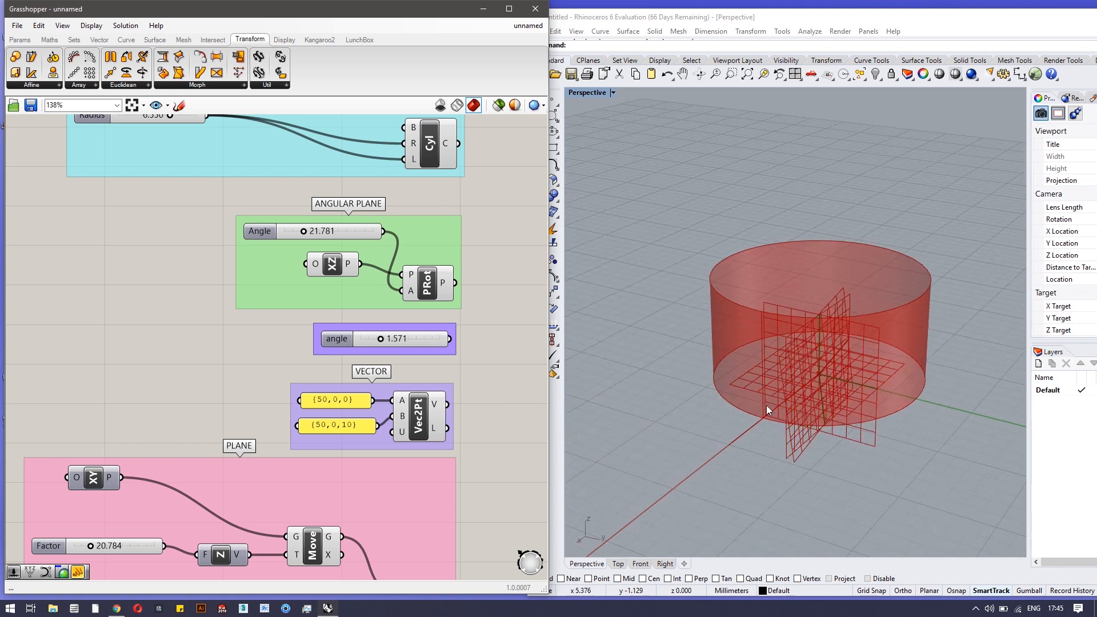
right_click_drag(818, 428, 680, 404)
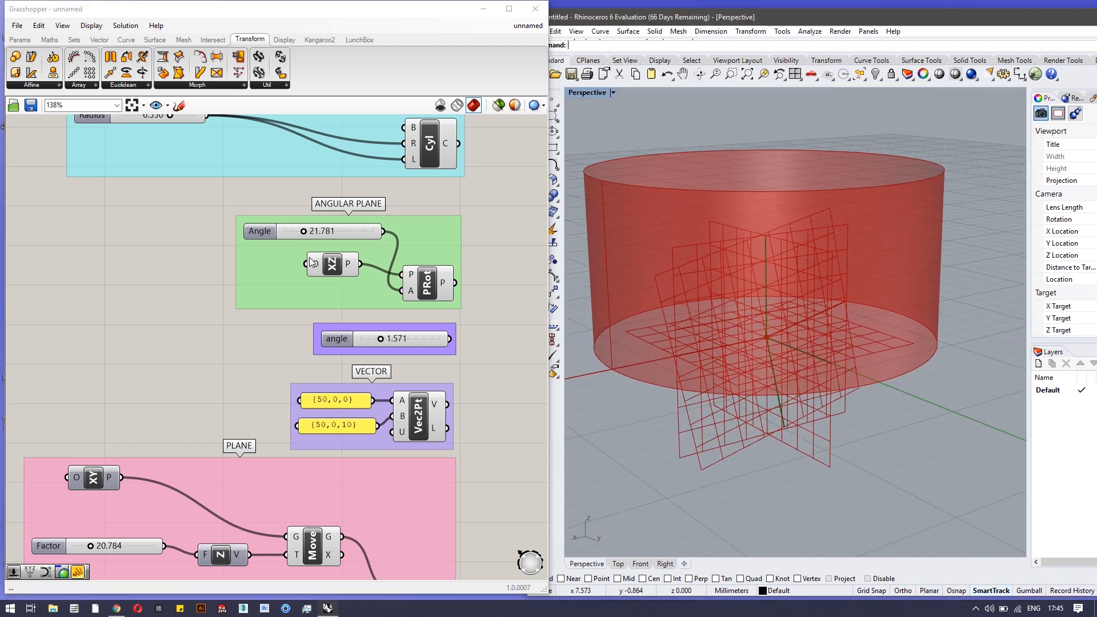
left_click_drag(304, 231, 306, 231)
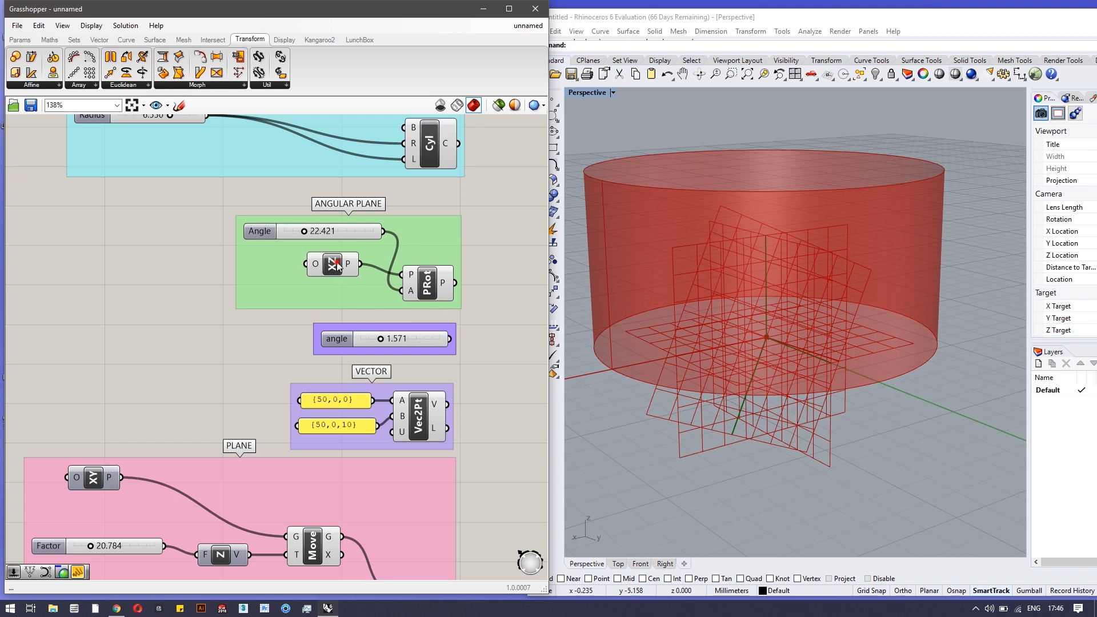
left_click_drag(338, 266, 333, 265)
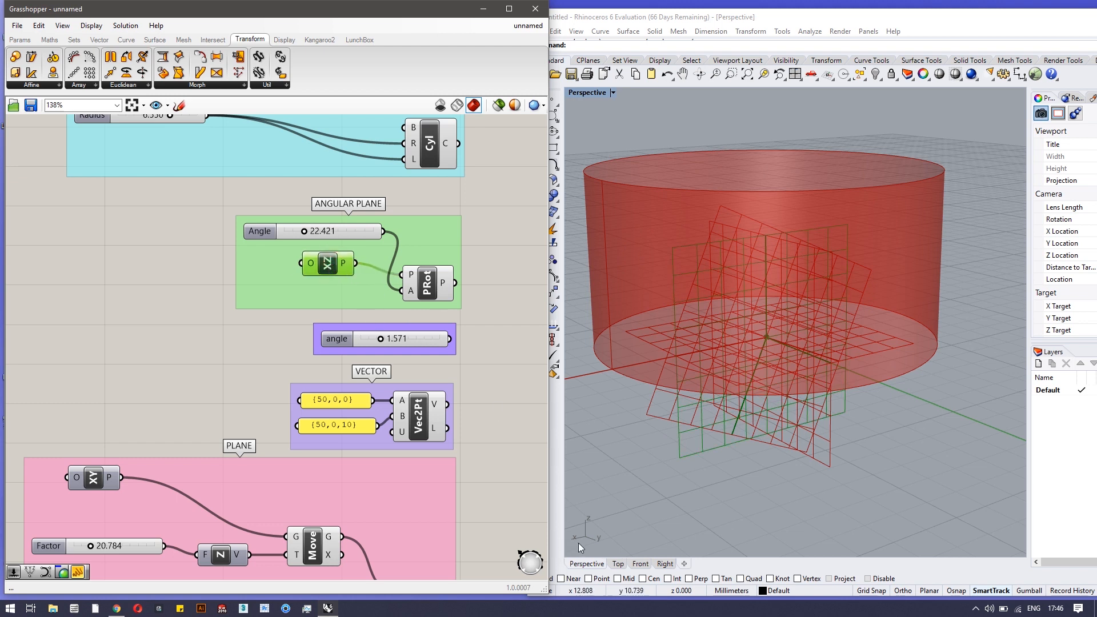
left_click(518, 382)
Change the angle slider value to 4.113
left_click_drag(380, 341, 442, 346)
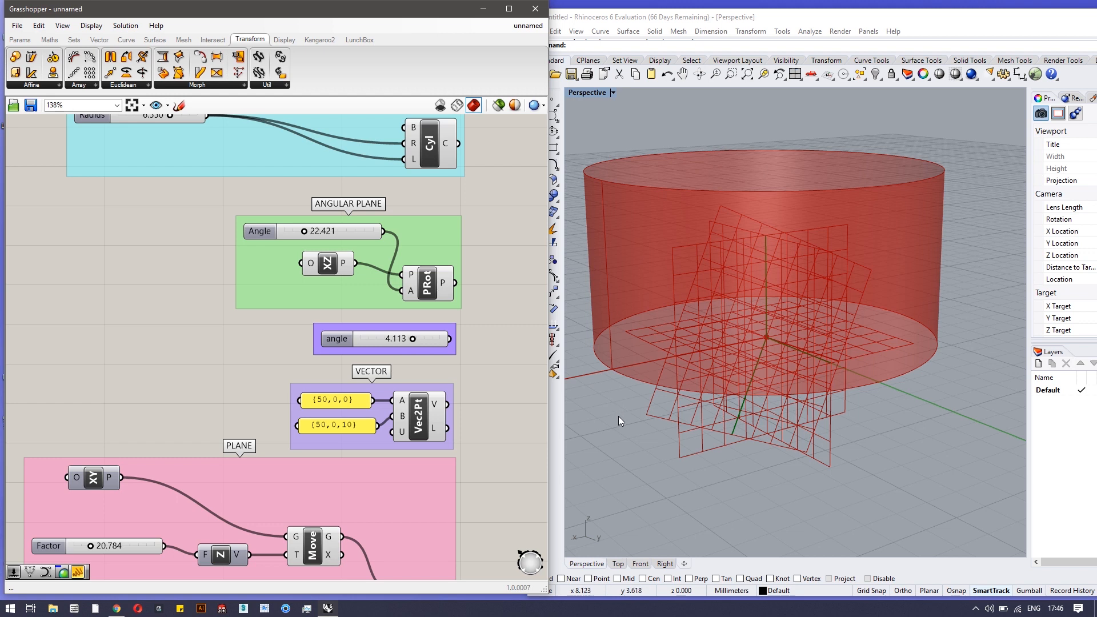
scroll(619, 416, "down", 3)
left_click(480, 426)
right_click(482, 426)
left_click(478, 388)
right_click_drag(485, 437, 502, 297)
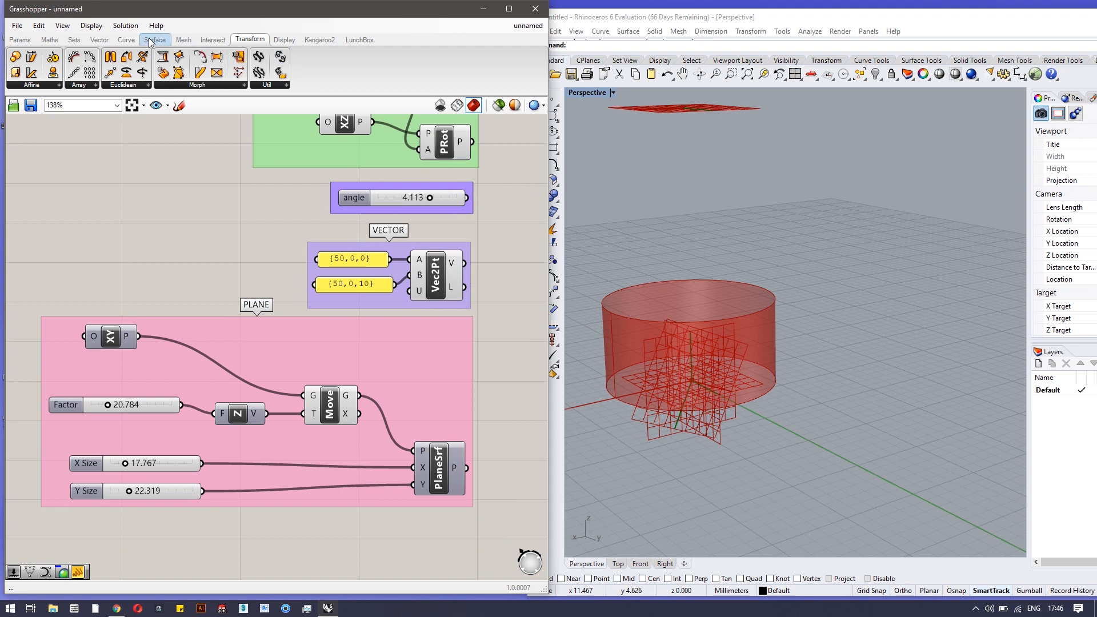
Browse the Point and Vector component lists on the Vector tab
left_click(100, 39)
left_click(201, 85)
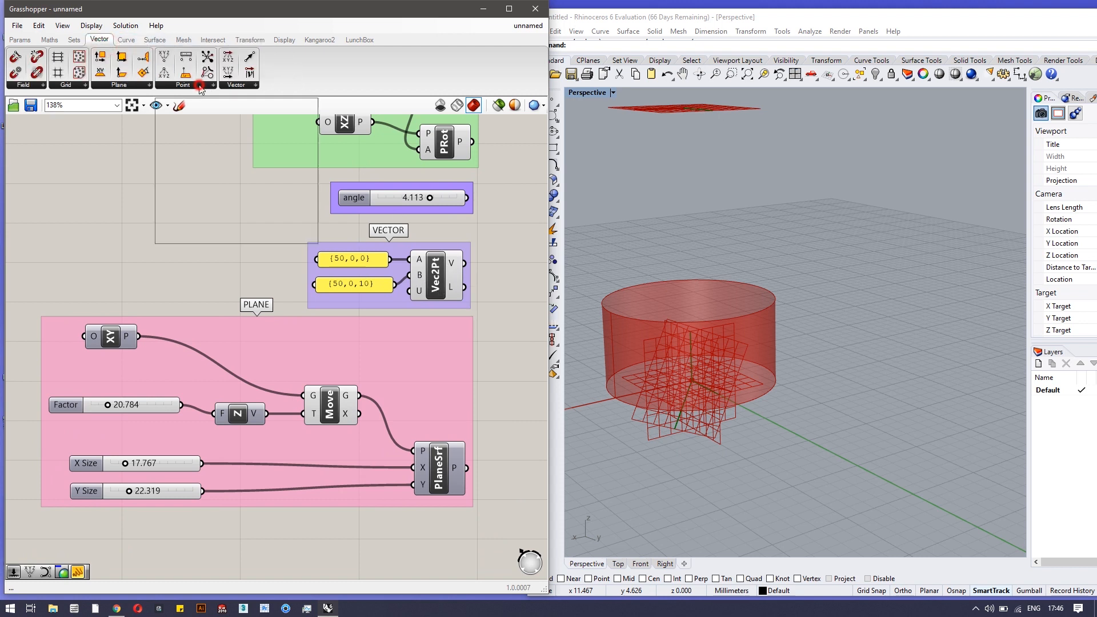
left_click(250, 86)
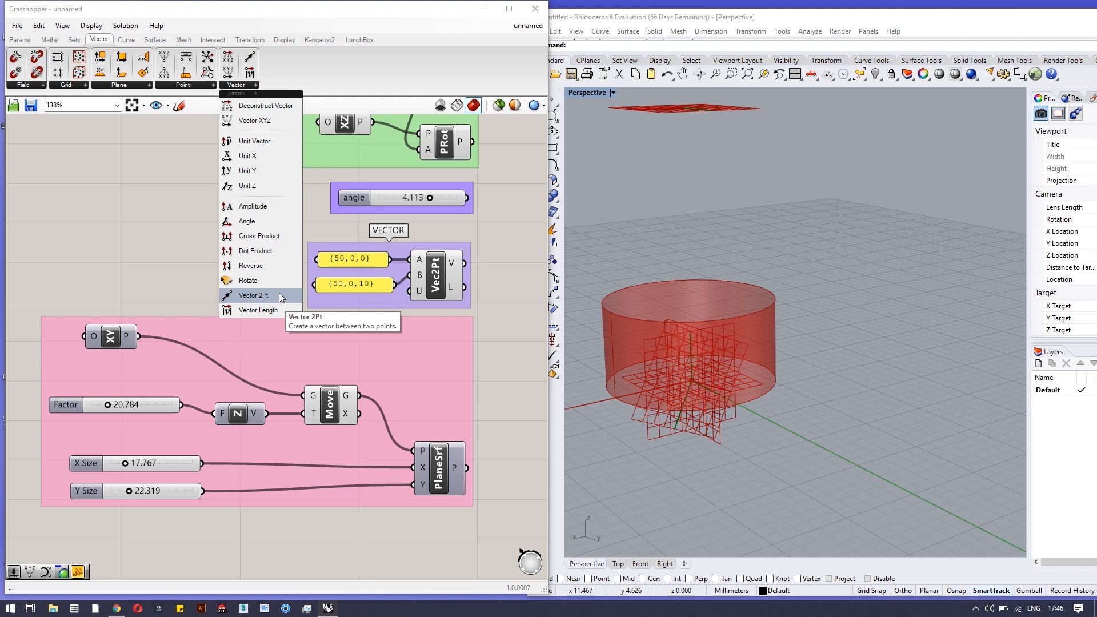
left_click(503, 341)
Enable the PlaneSrf preview so a large flat plane shows above the cylinder
right_click_drag(508, 421, 495, 331)
scroll(688, 266, "down", 3)
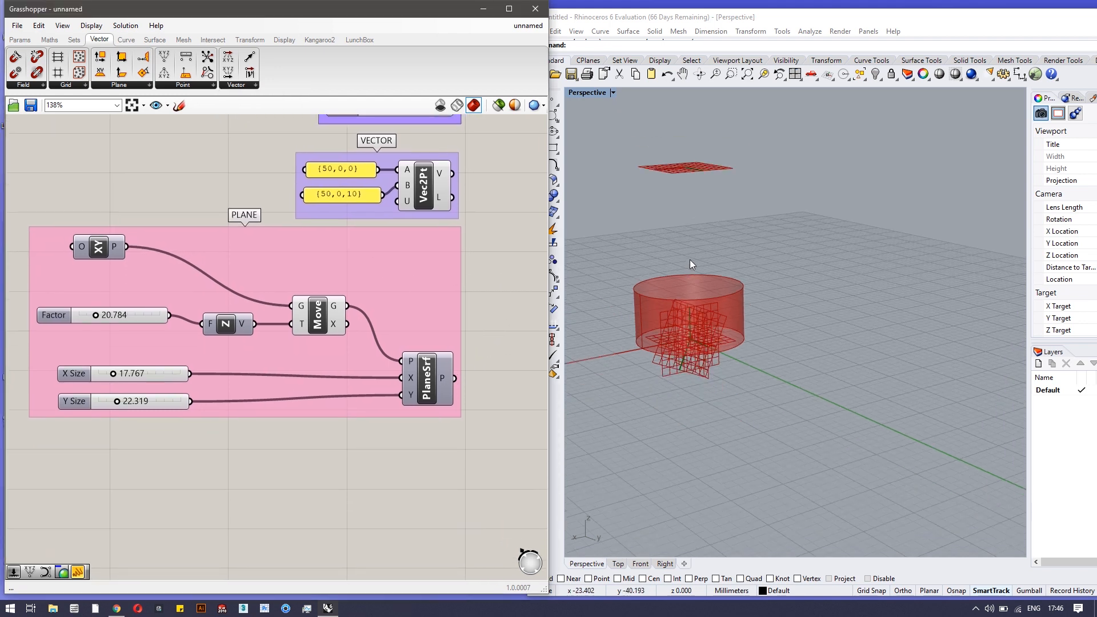
right_click(423, 389)
left_click(451, 422)
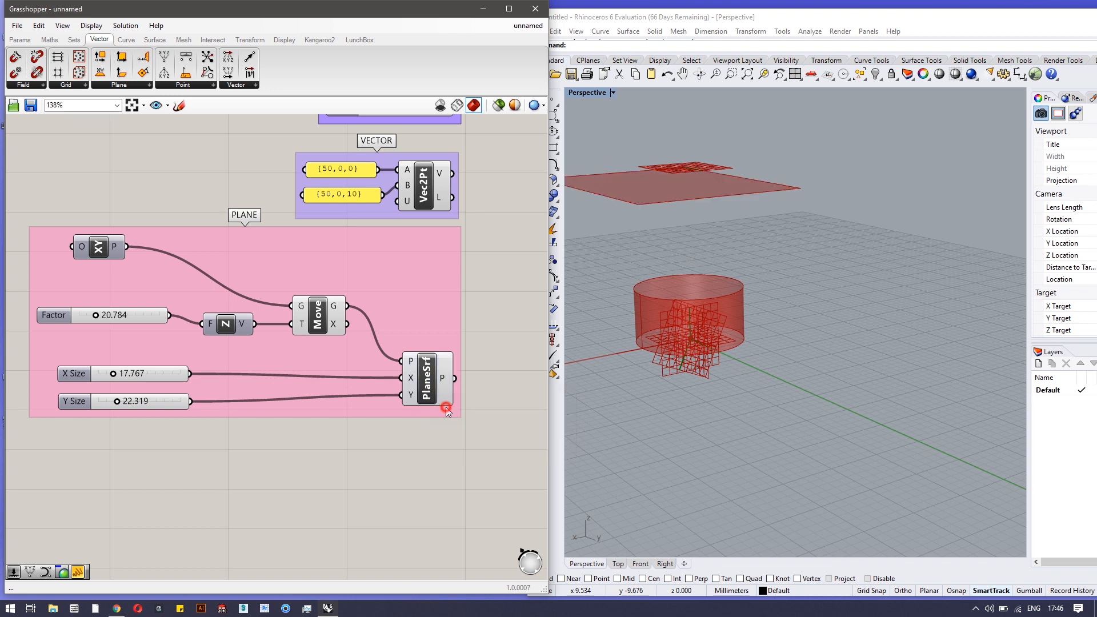
right_click_drag(782, 235, 843, 267)
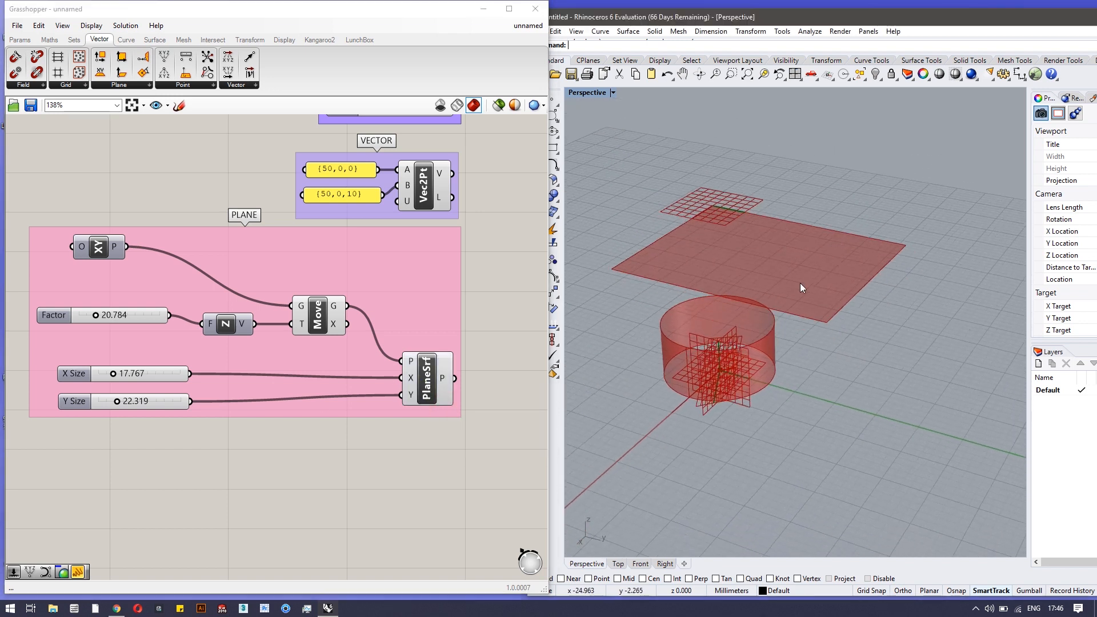
left_click_drag(318, 321, 315, 298)
left_click(456, 288)
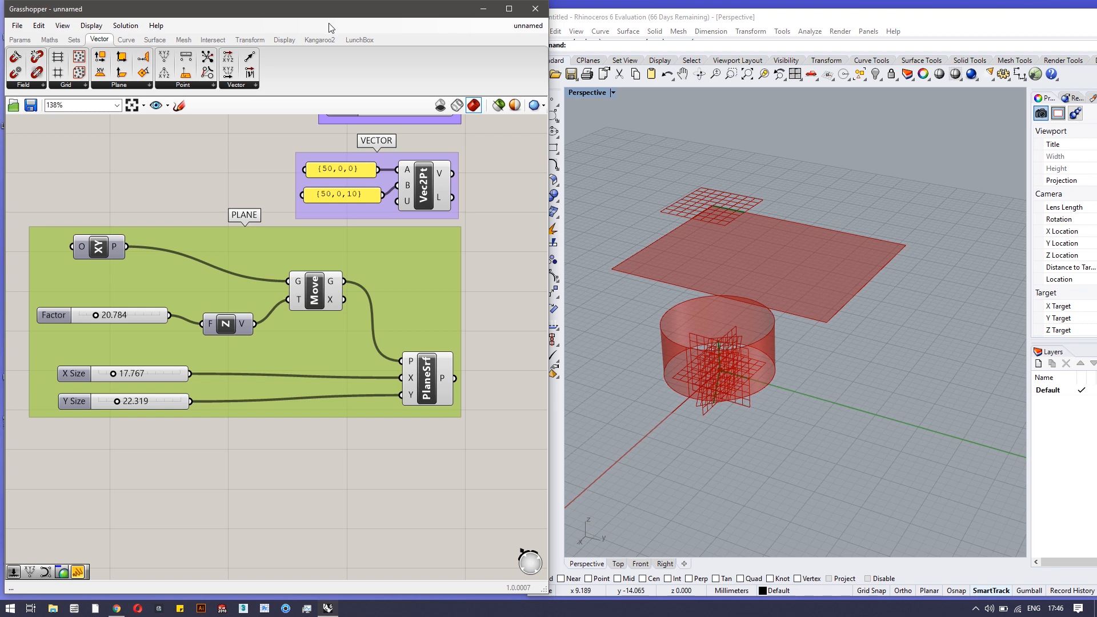
Browse the Euclidean transform components, then narrow the plane by reducing X Size to 16.364
left_click(247, 40)
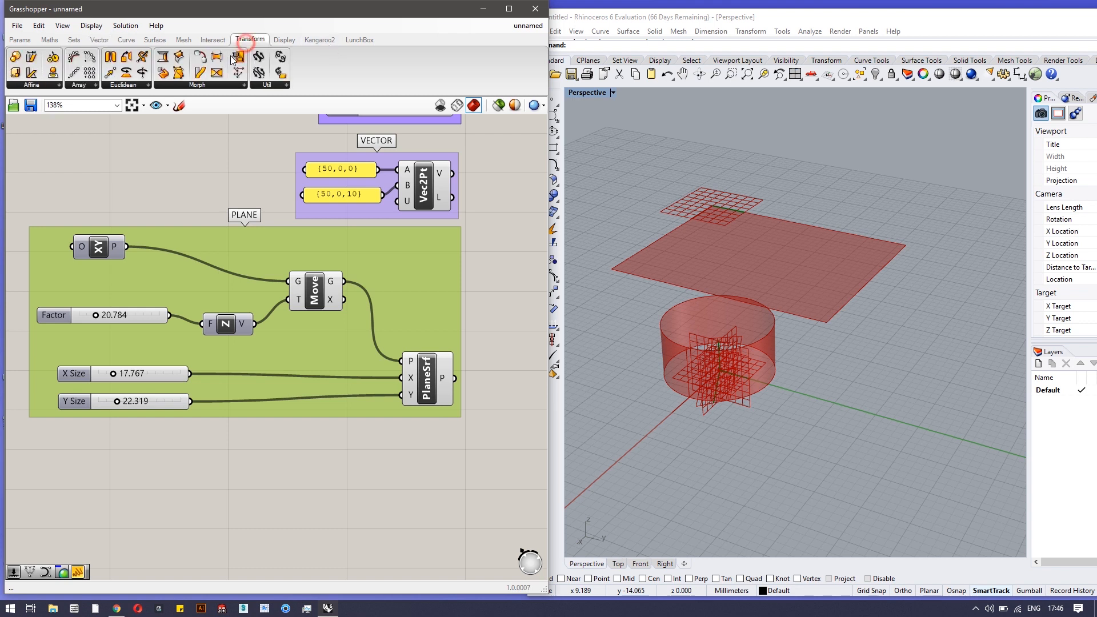
left_click(147, 85)
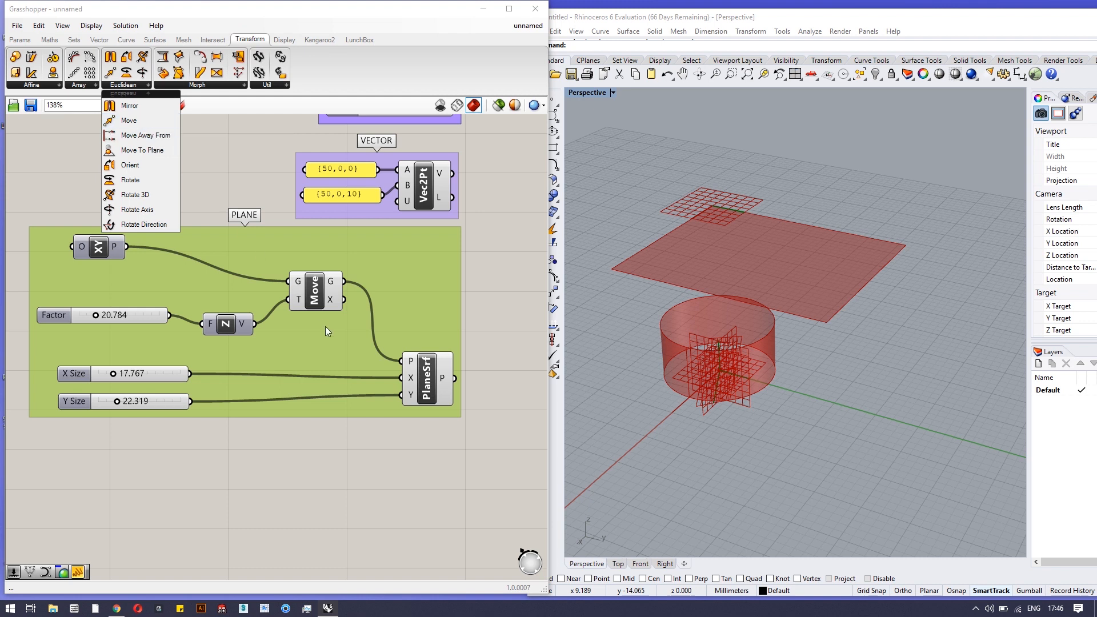
left_click(467, 316)
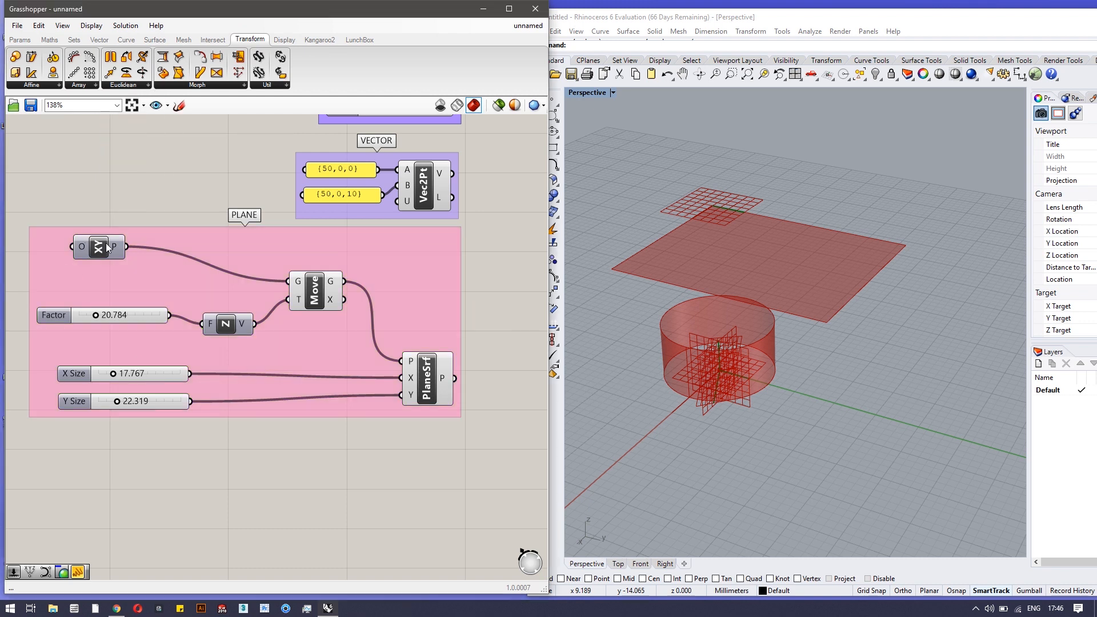
left_click_drag(426, 376, 423, 353)
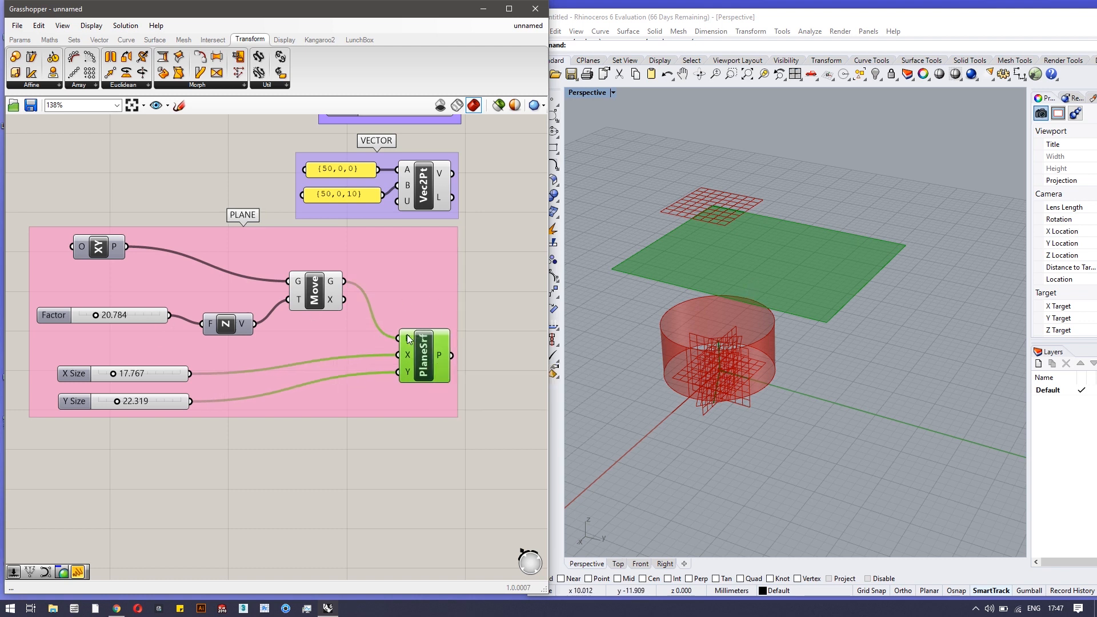
mouse_move(409, 343)
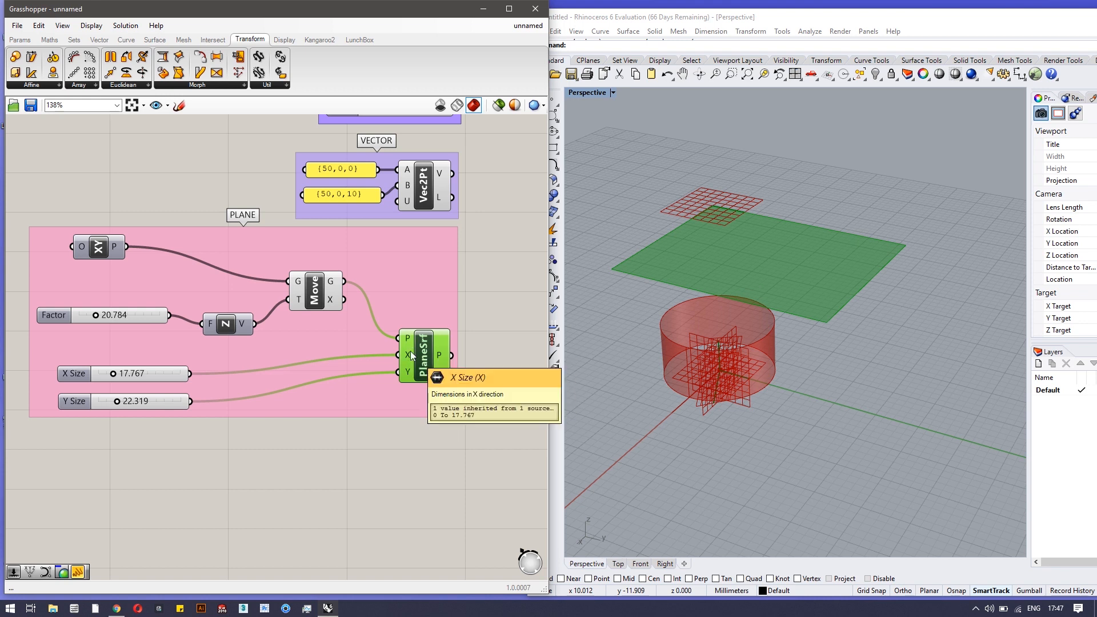
mouse_move(112, 375)
left_mouse_down()
mouse_move(115, 401)
mouse_move(117, 374)
left_mouse_up()
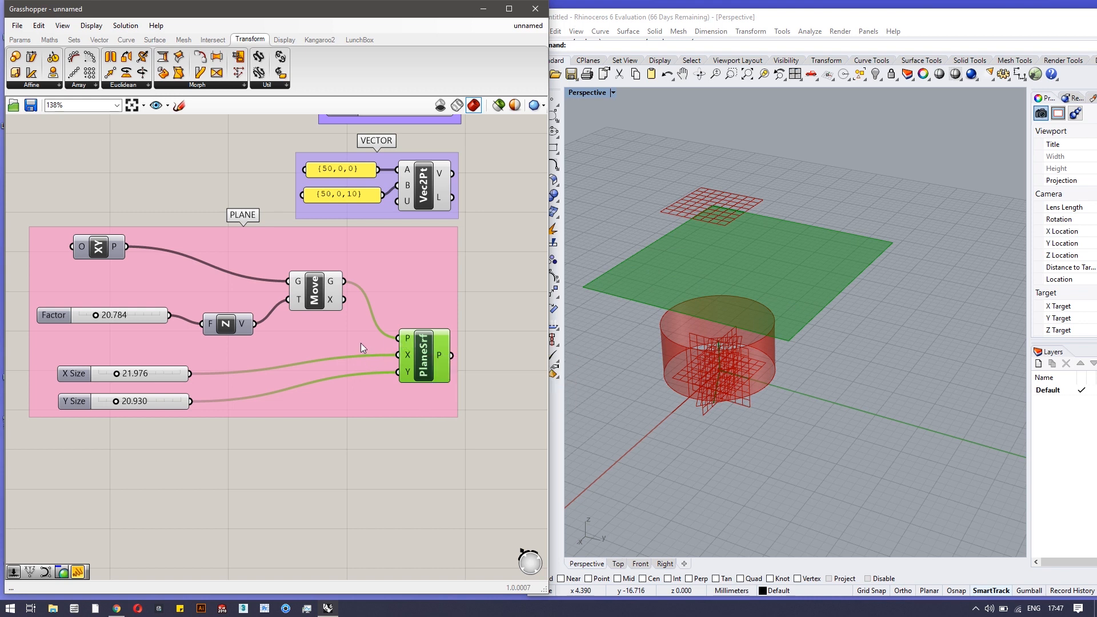
left_click_drag(341, 293, 349, 298)
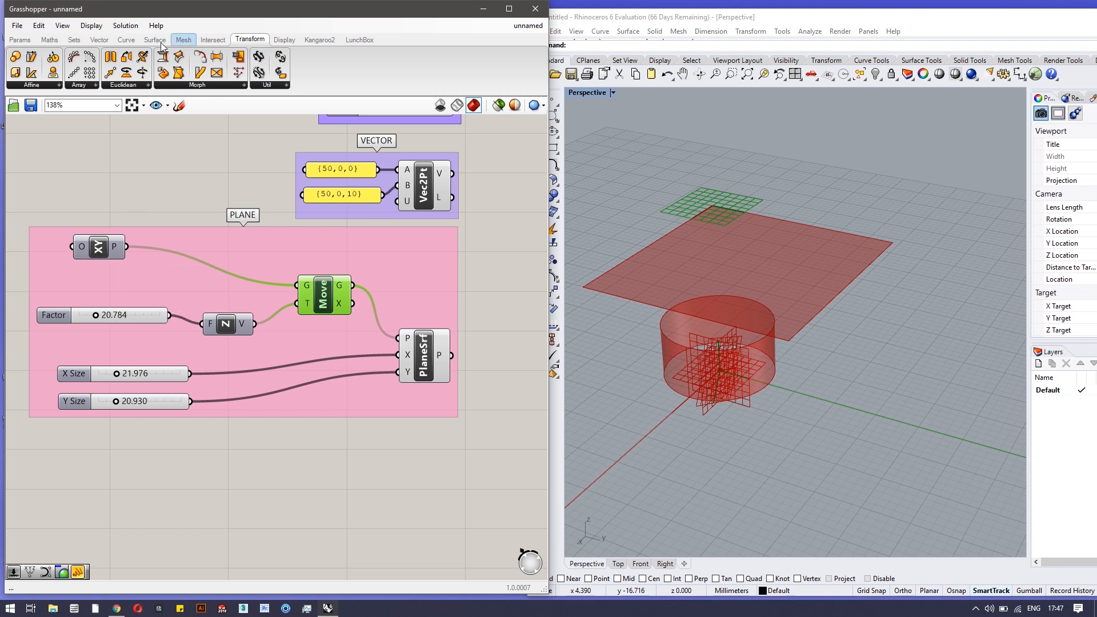
Browse the Plane components on the Vector tab and the Euclidean transform components
left_click(98, 39)
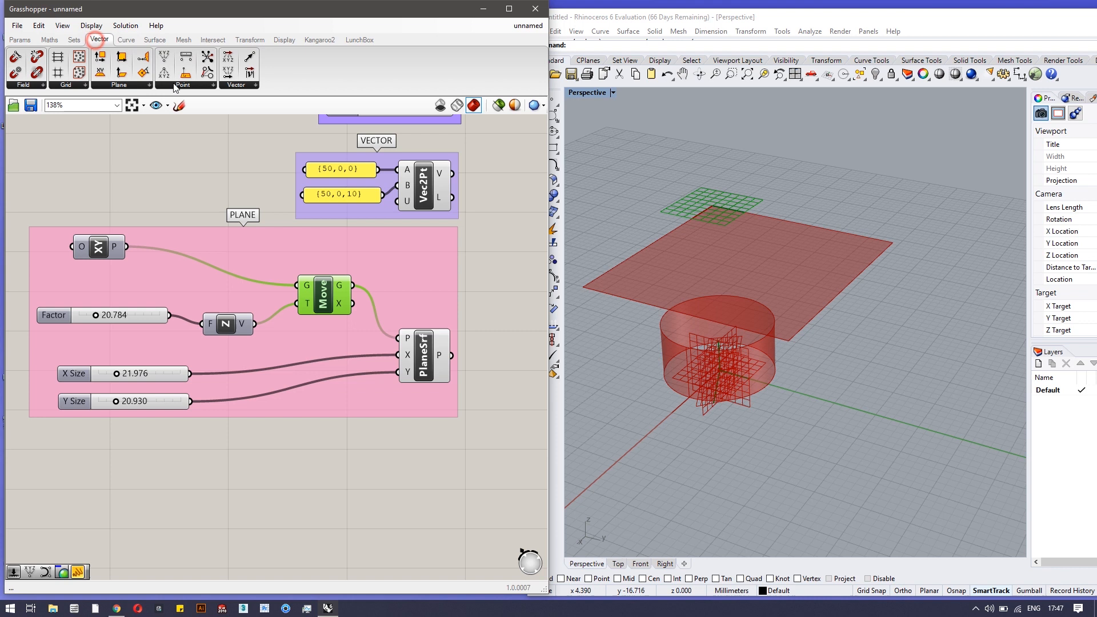
left_click(138, 86)
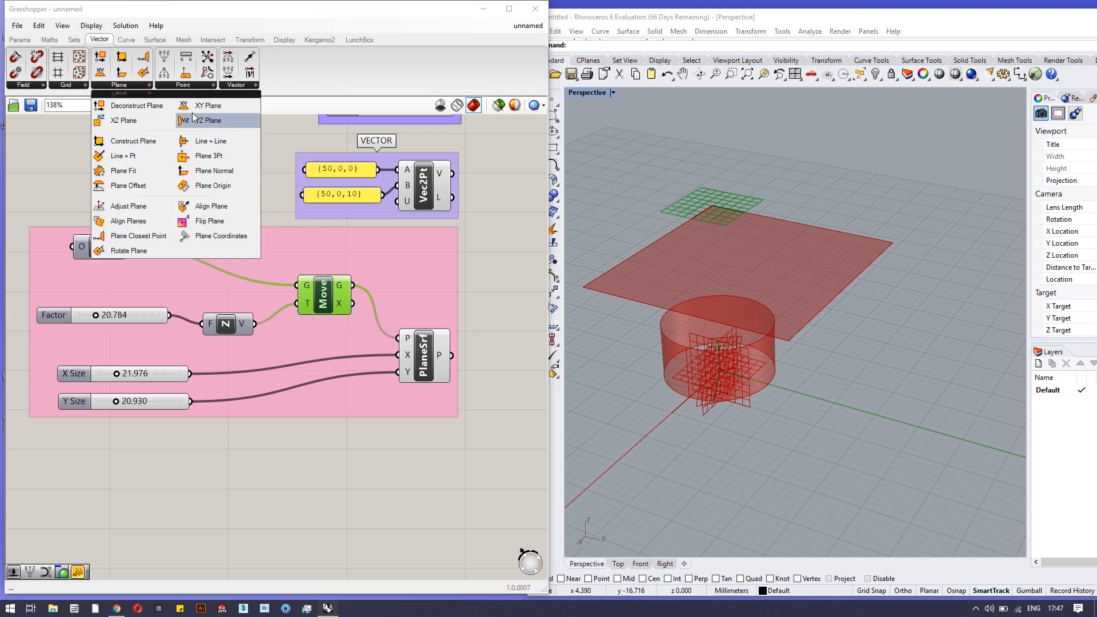
left_click(212, 106)
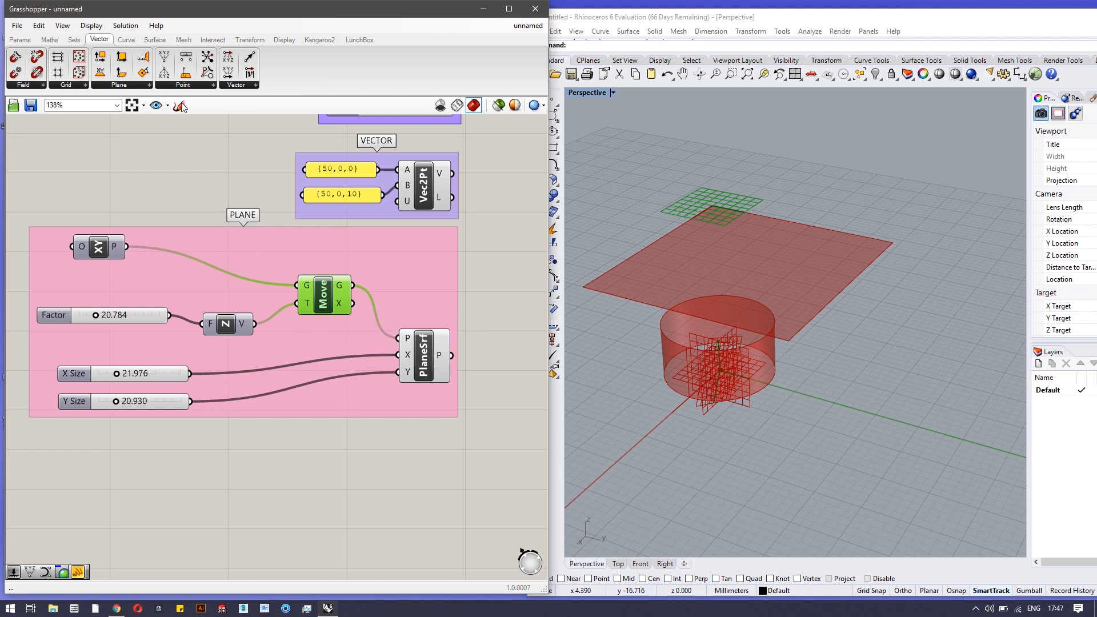
left_click(256, 37)
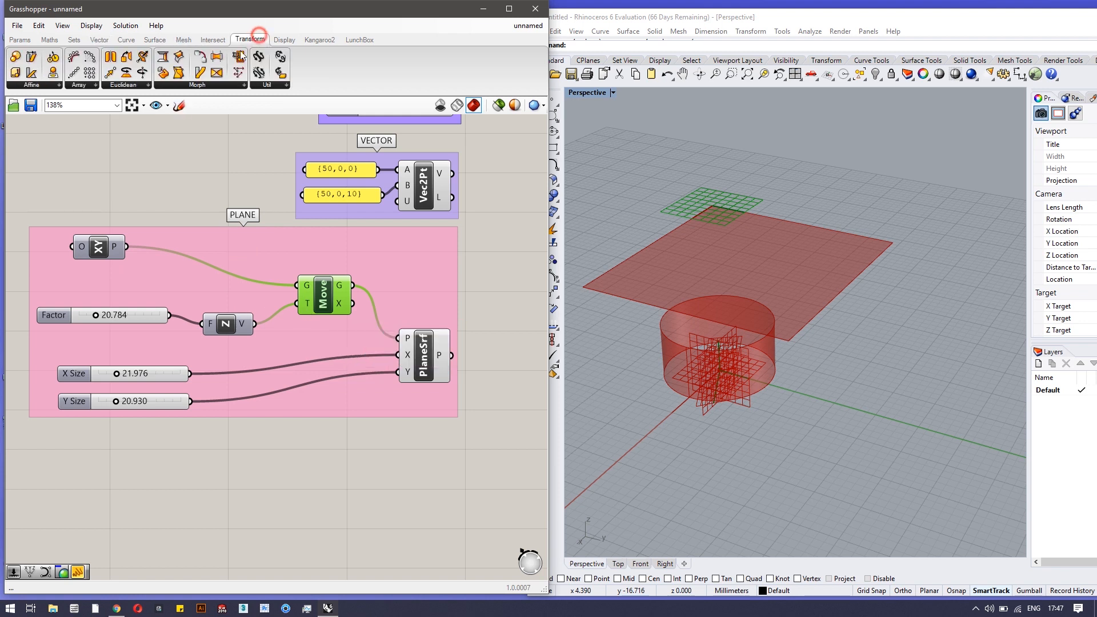
left_click(147, 84)
Set the Factor slider to 21.492 to raise the plane surface slightly
left_click_drag(330, 289, 334, 286)
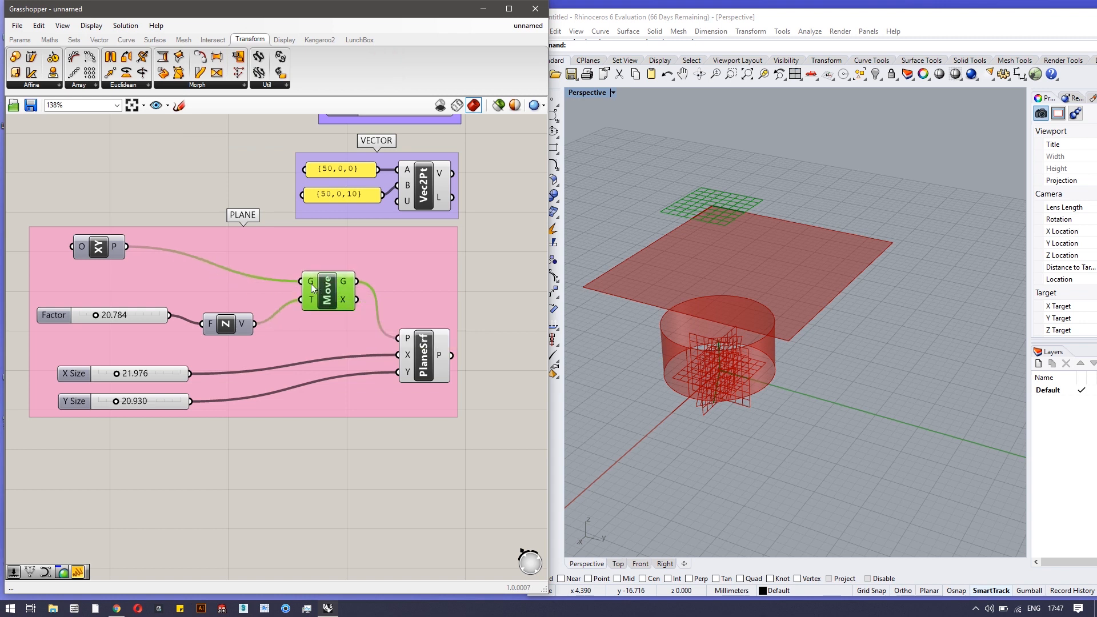
mouse_move(311, 284)
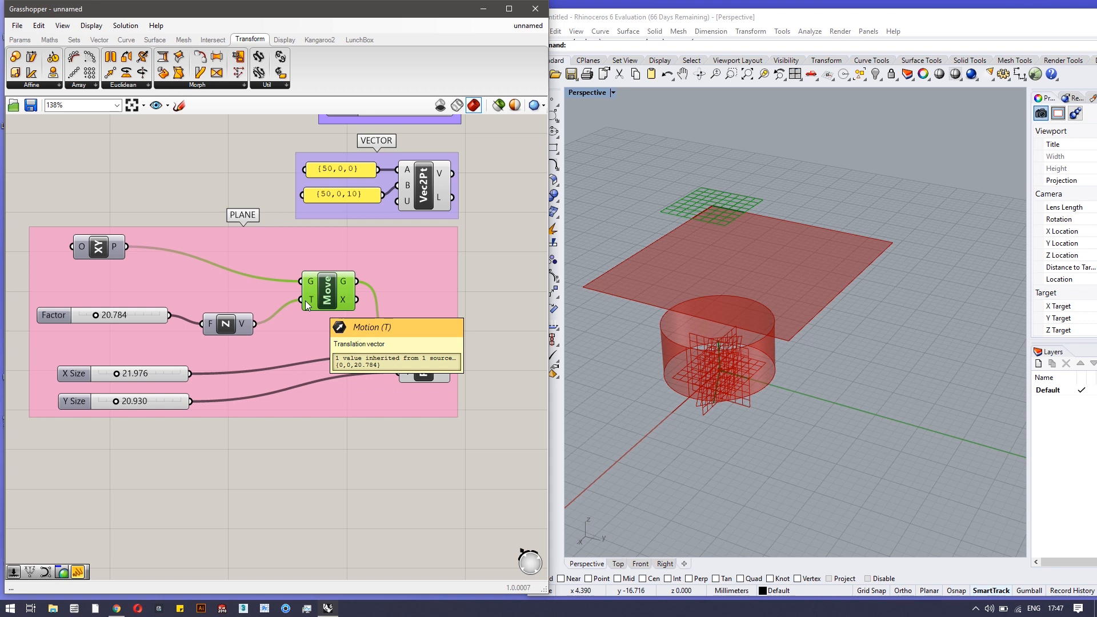
right_click_drag(831, 466, 828, 379)
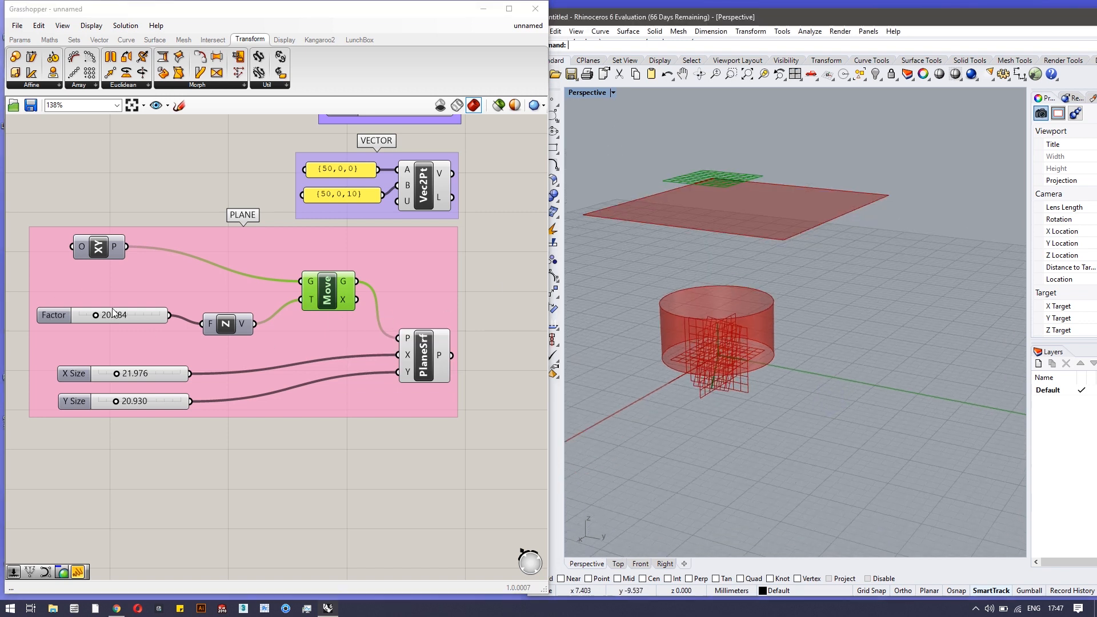
mouse_move(228, 326)
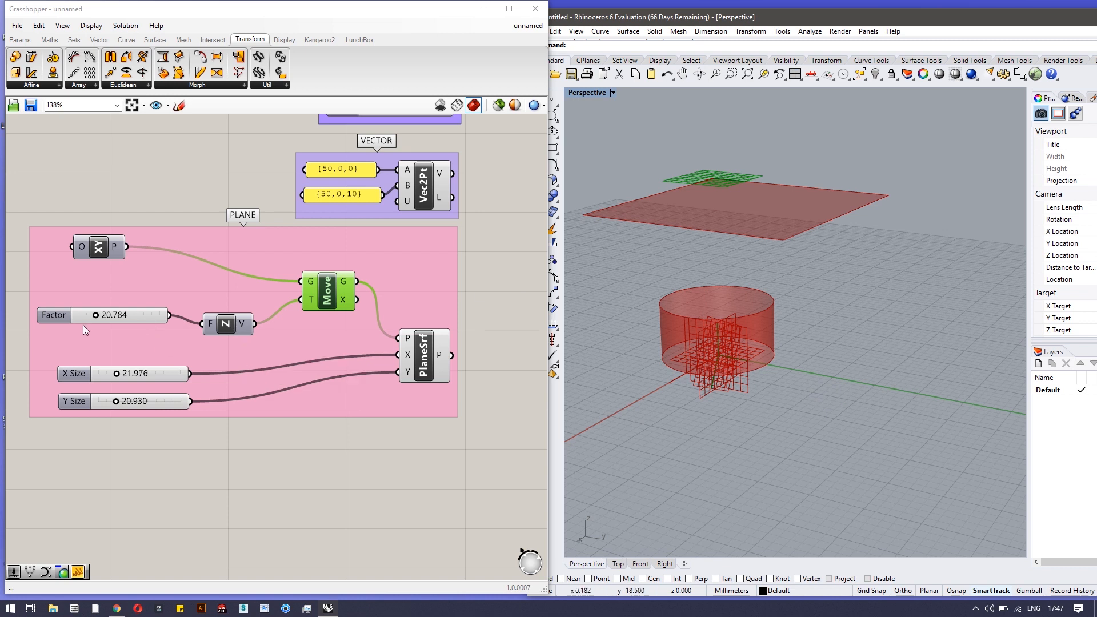
left_click_drag(98, 317, 99, 317)
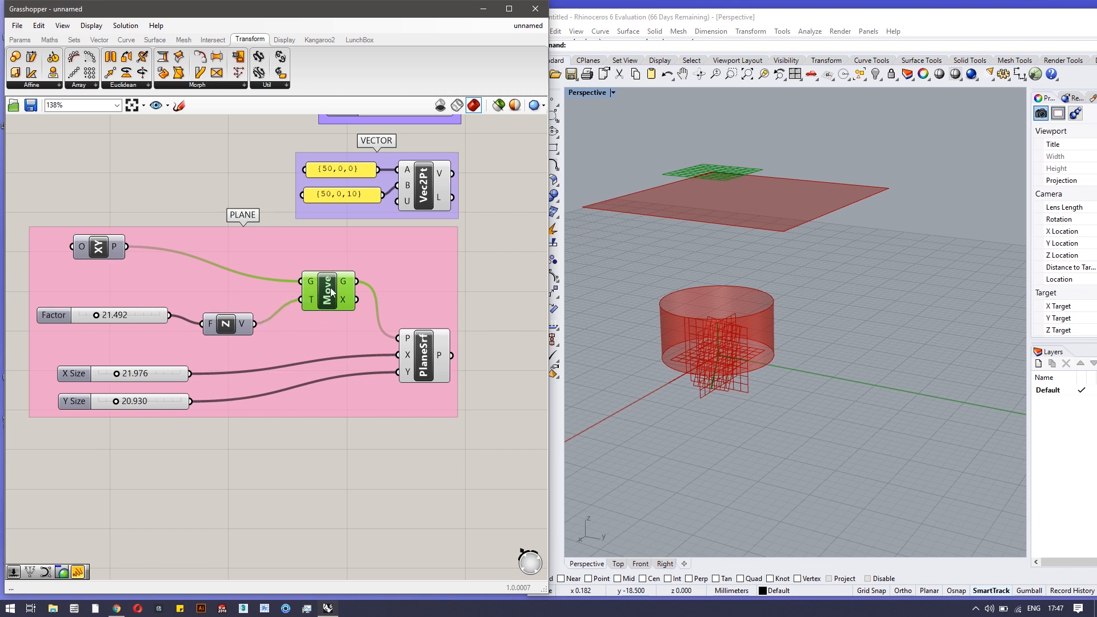
Tidy the PlaneSrf and Move components in the PLANE group and zoom out over the definition
left_click(422, 330)
left_click_drag(421, 330, 422, 325)
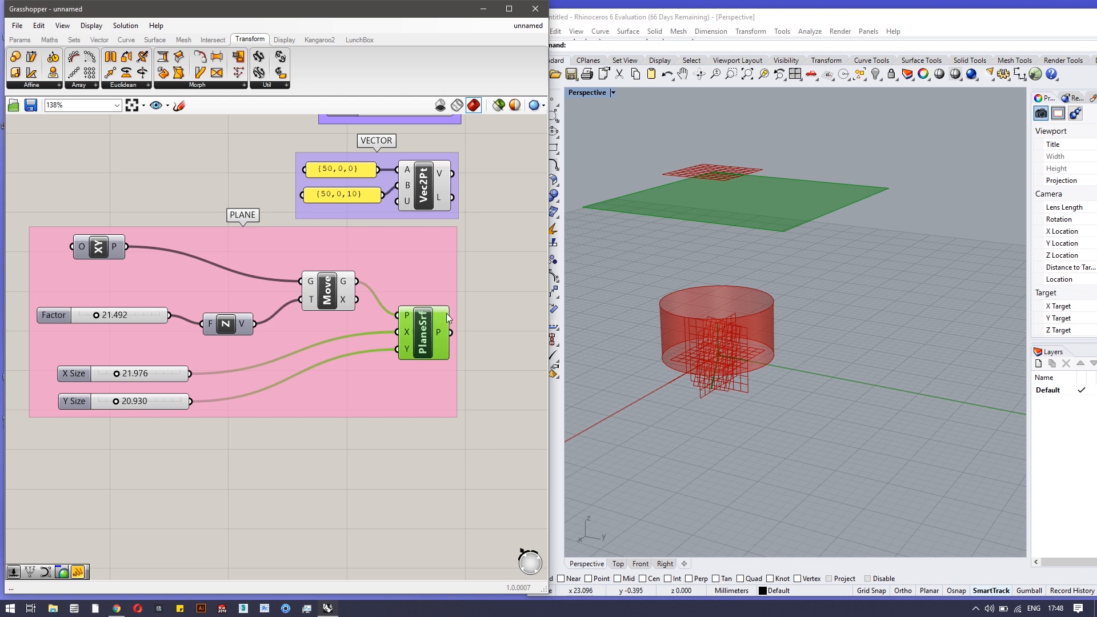
left_click_drag(311, 295, 304, 292)
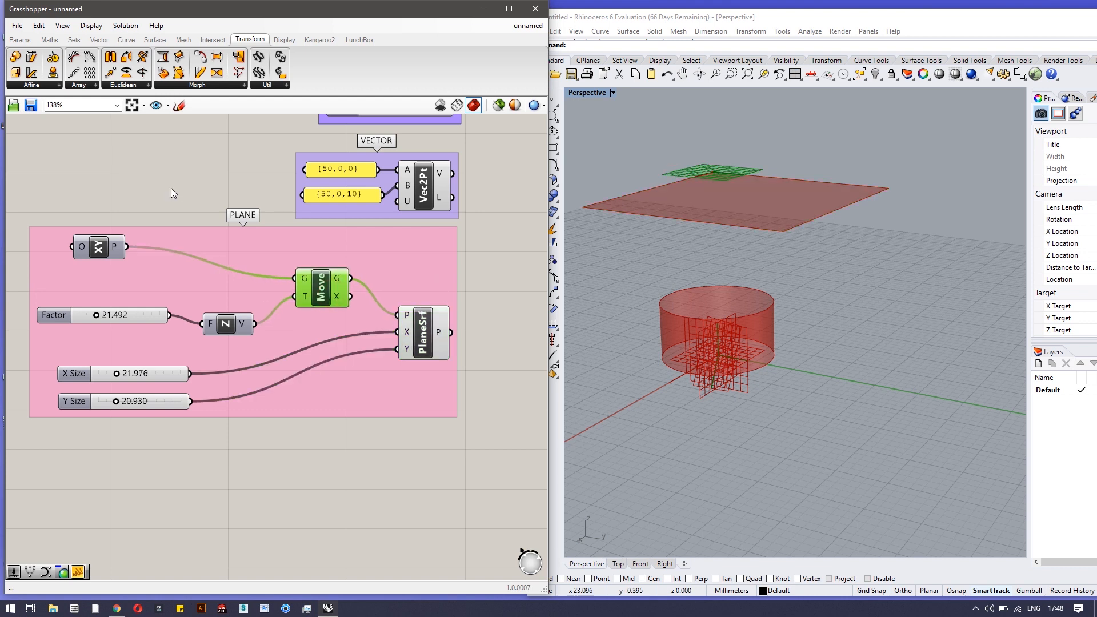
left_click(128, 85)
left_click(366, 267)
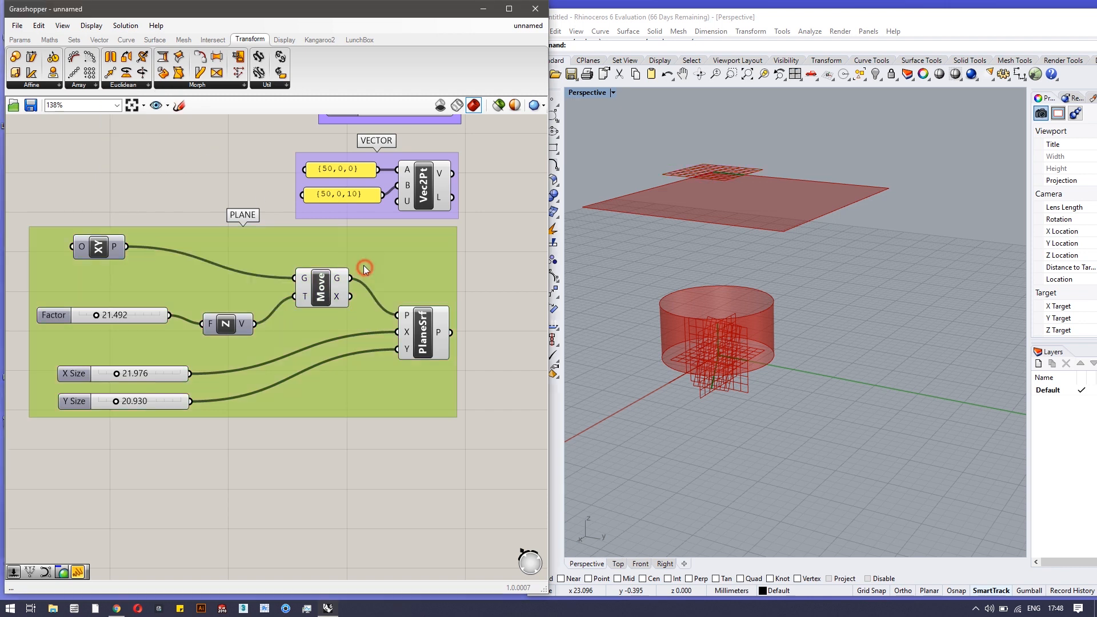
scroll(447, 238, "down", 3)
right_click_drag(478, 178, 353, 431)
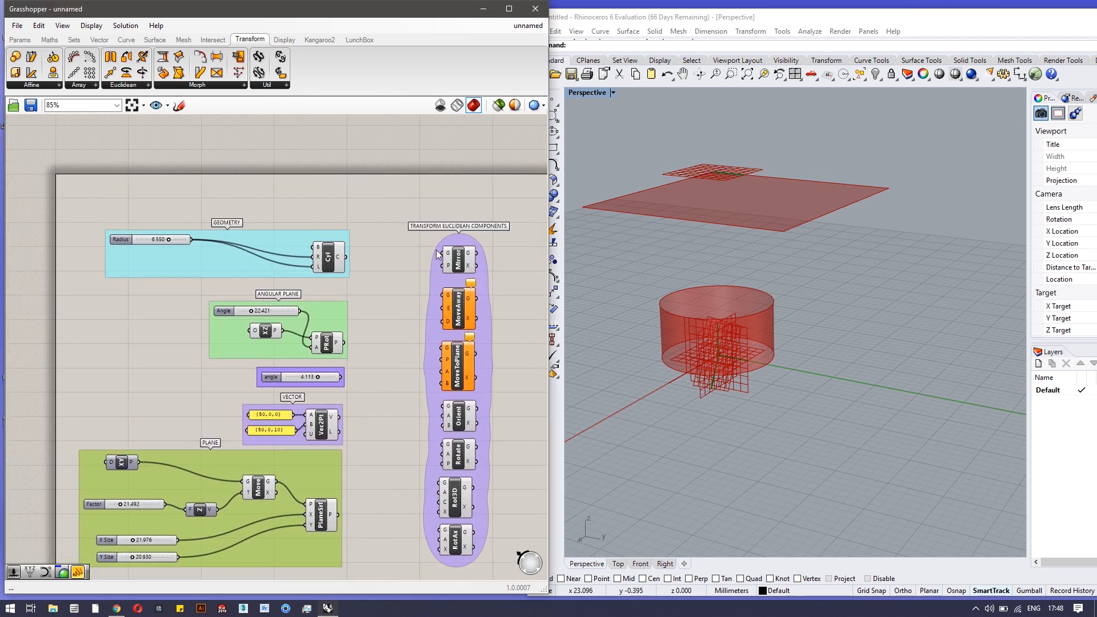
scroll(446, 221, "up", 1)
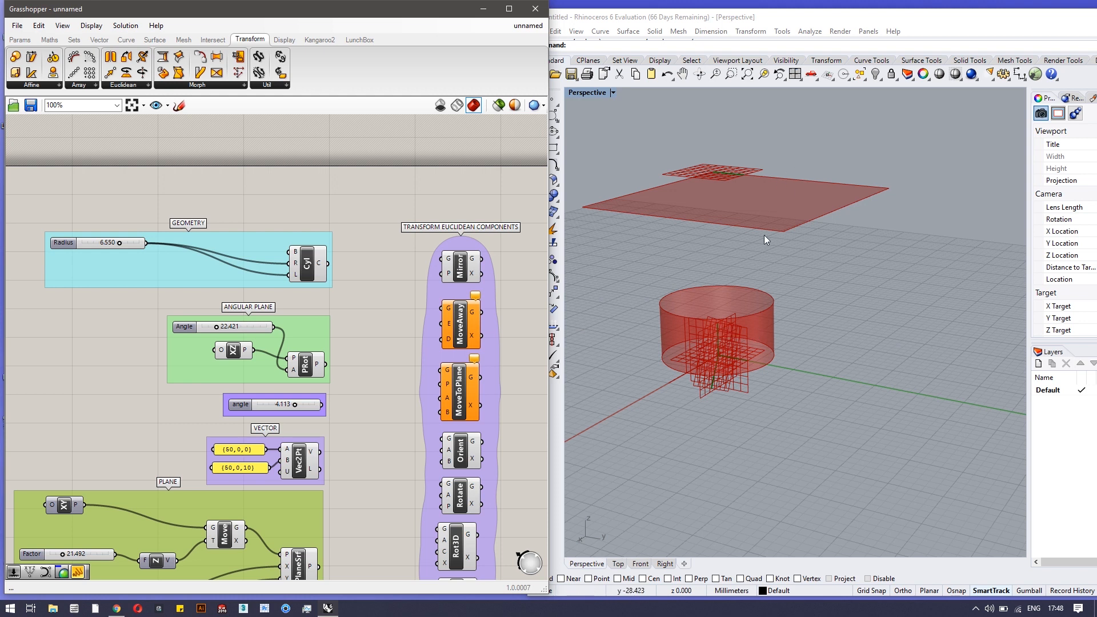
scroll(780, 279, "down", 5)
right_click_drag(863, 274, 853, 306)
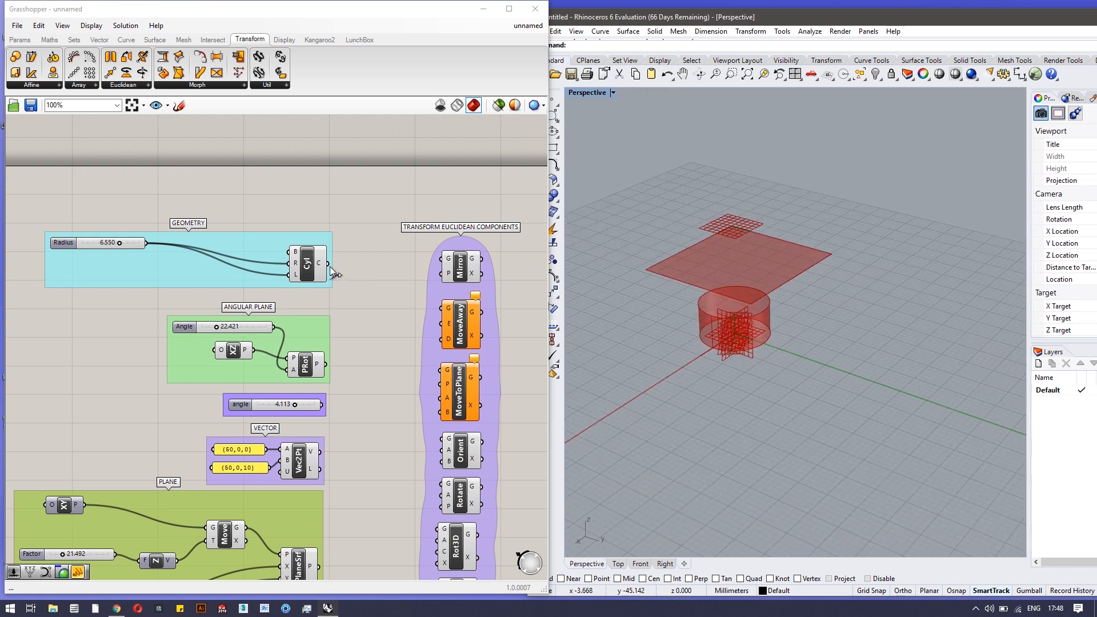
left_click_drag(331, 267, 442, 259)
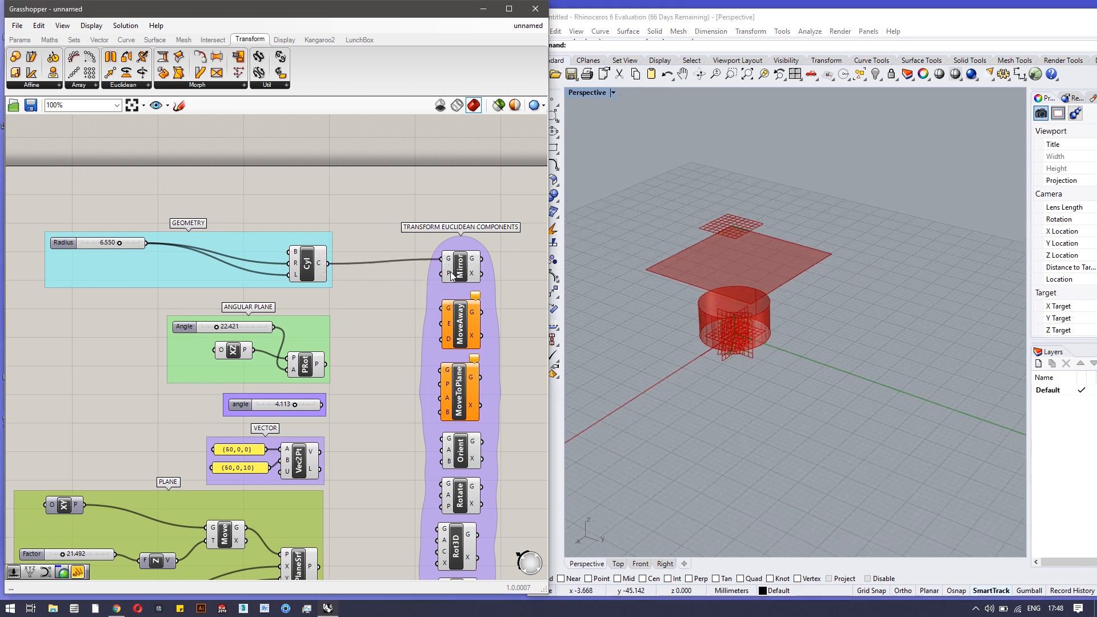
left_click_drag(320, 566, 452, 273)
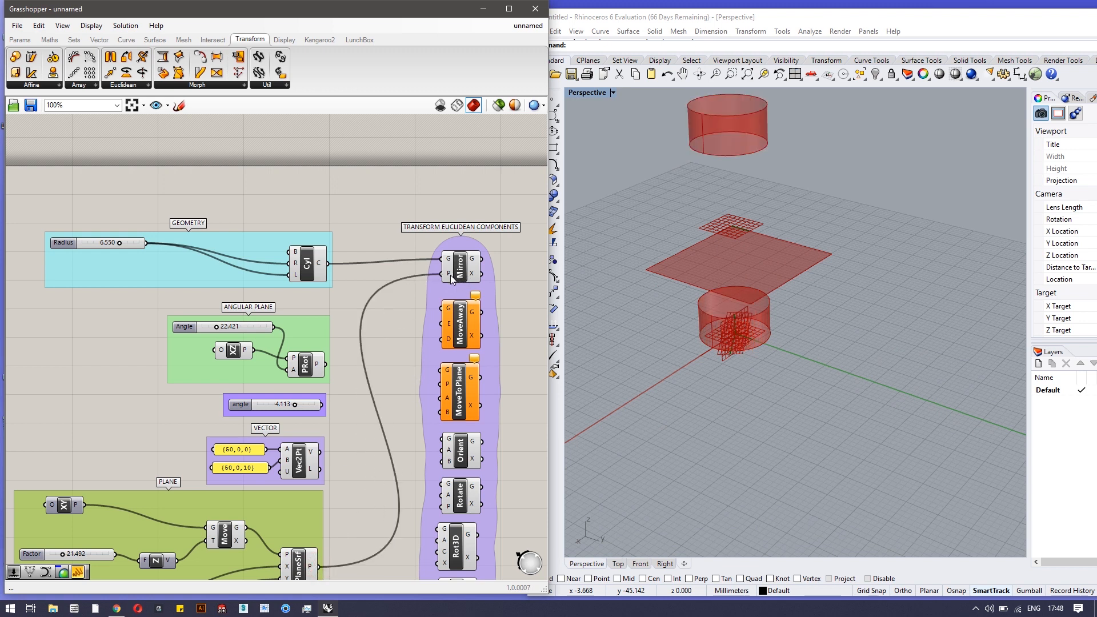
right_click_drag(807, 351, 815, 187)
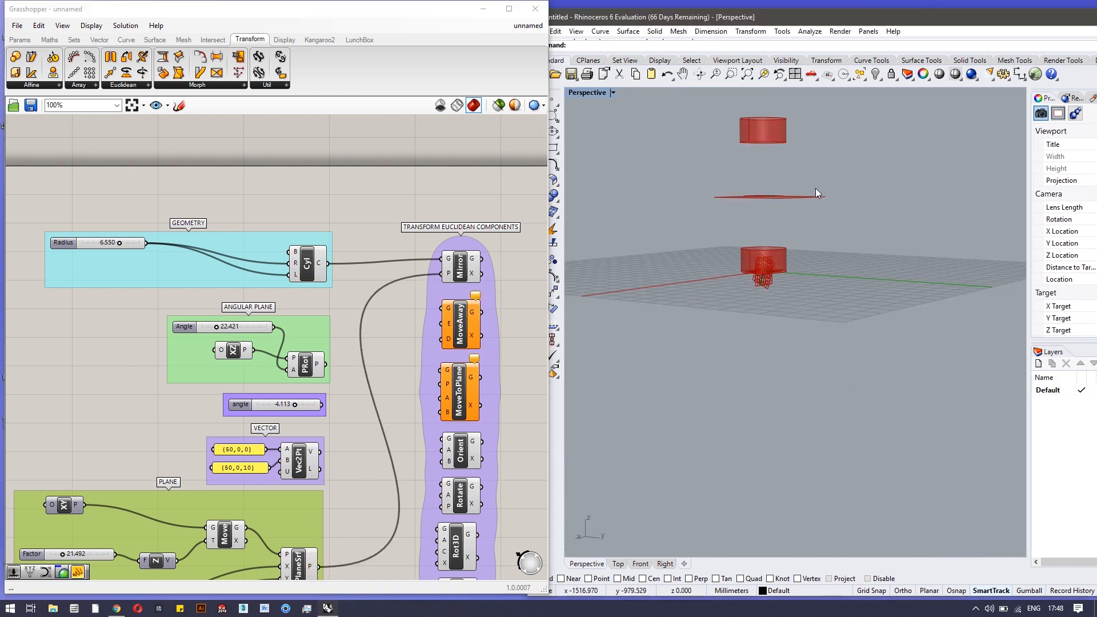
right_click_drag(851, 253, 810, 280)
scroll(720, 116, "up", 2)
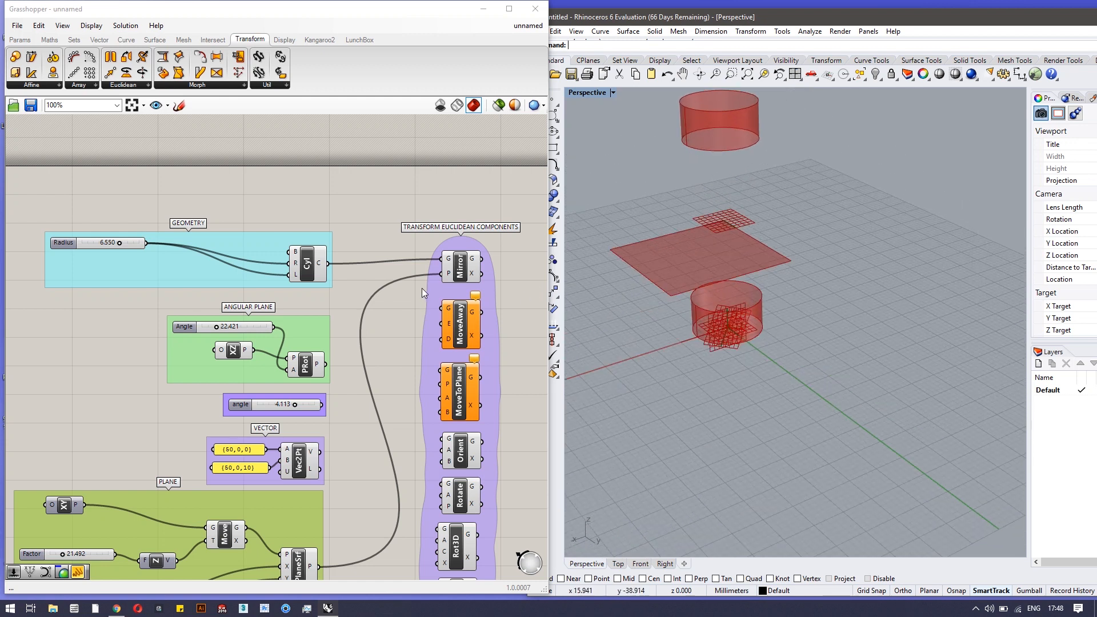
left_click_drag(440, 277, 319, 565)
left_click_drag(437, 266, 334, 264, "ctrl")
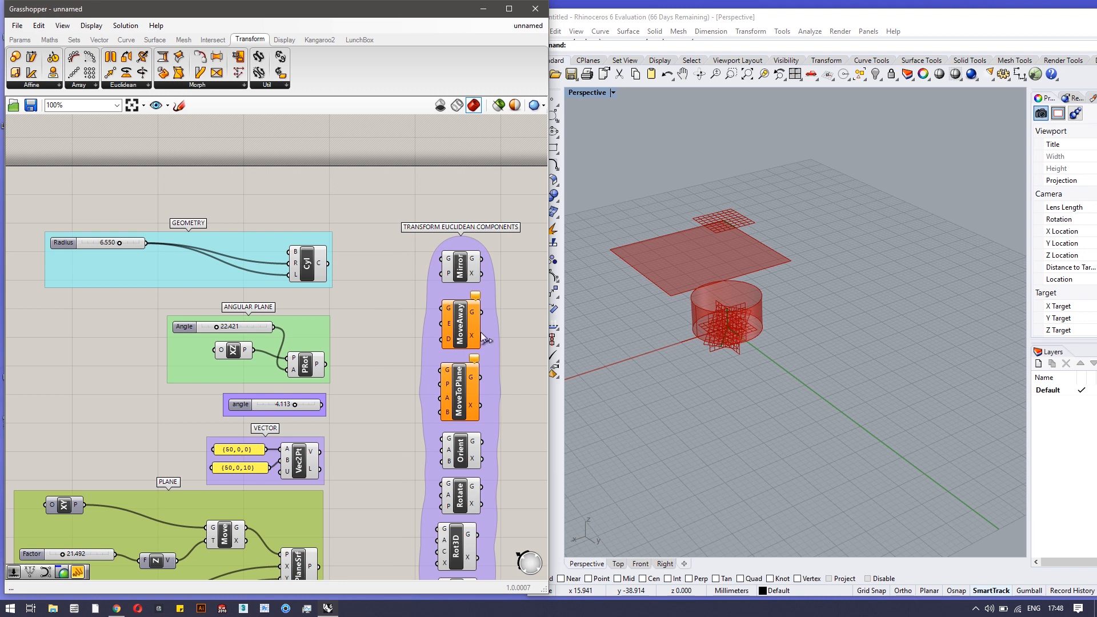
Wire the cylinder and Angle slider into MoveAway and raise Angle to 44.545
scroll(673, 226, "down", 3)
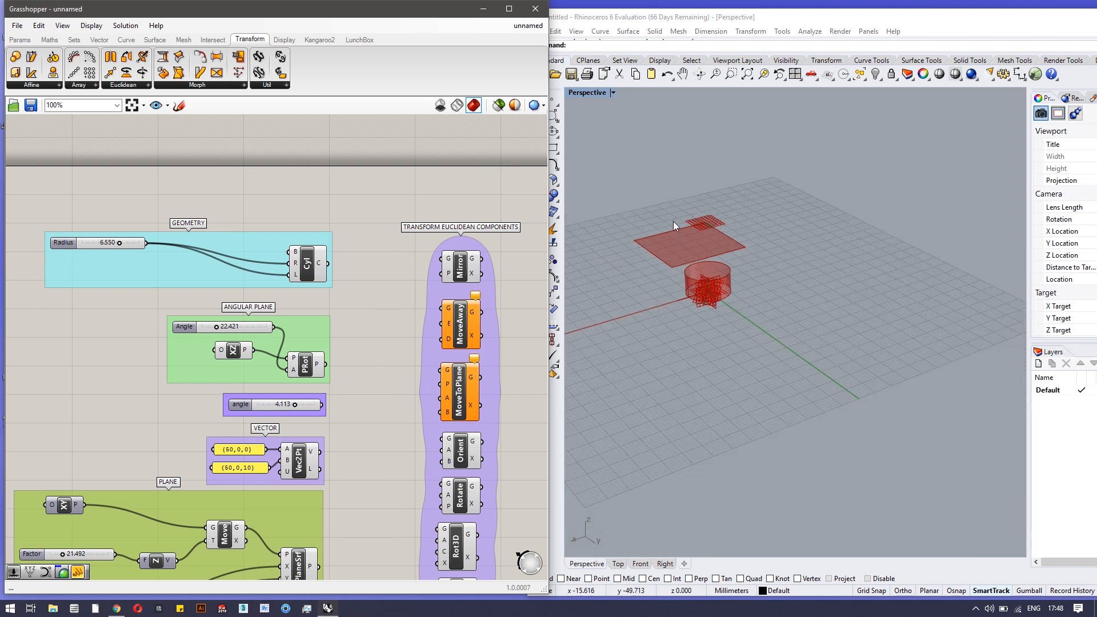
left_click(655, 190)
right_click_drag(655, 188, 655, 179)
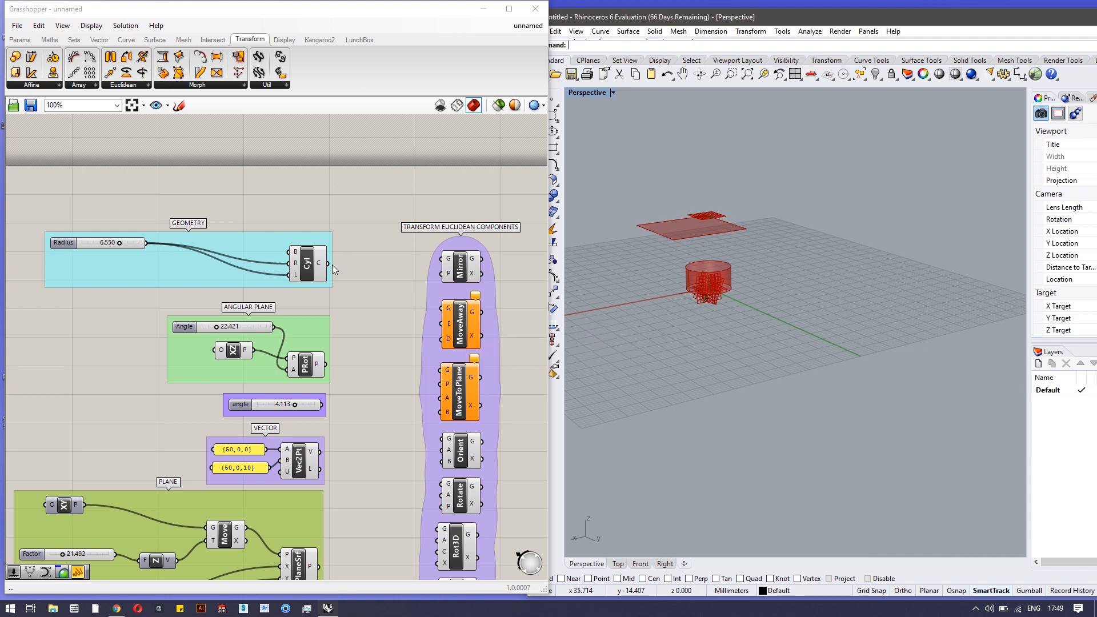
left_click_drag(320, 263, 443, 309)
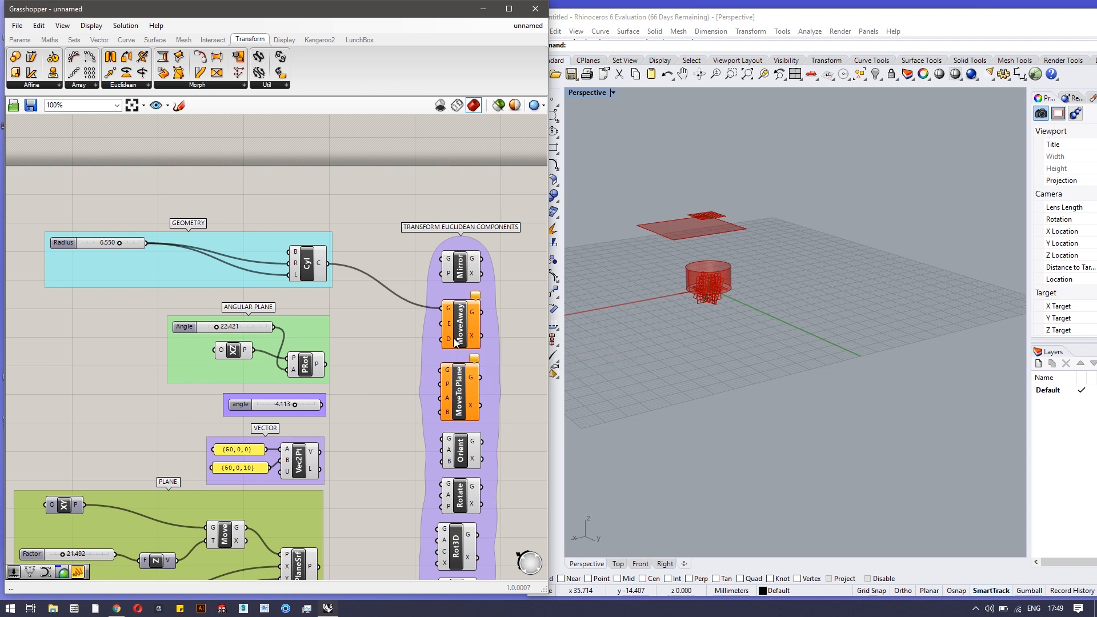
mouse_move(450, 341)
left_click_drag(321, 566, 441, 324)
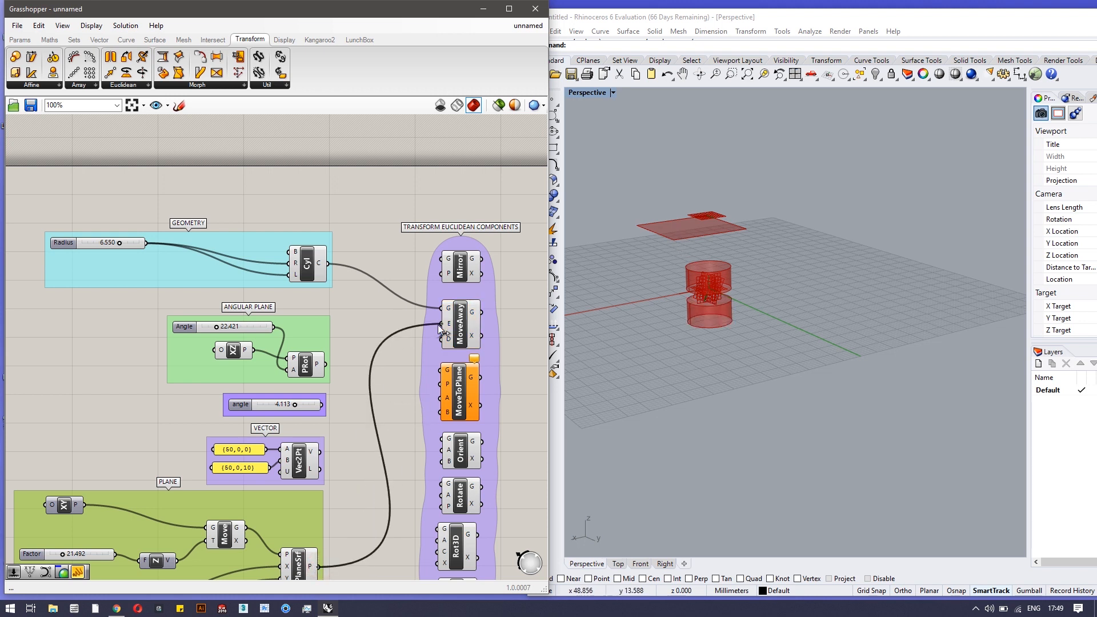
scroll(690, 239, "up", 4)
mouse_move(701, 327)
right_mouse_down()
mouse_move(711, 324)
mouse_move(680, 334)
right_mouse_up()
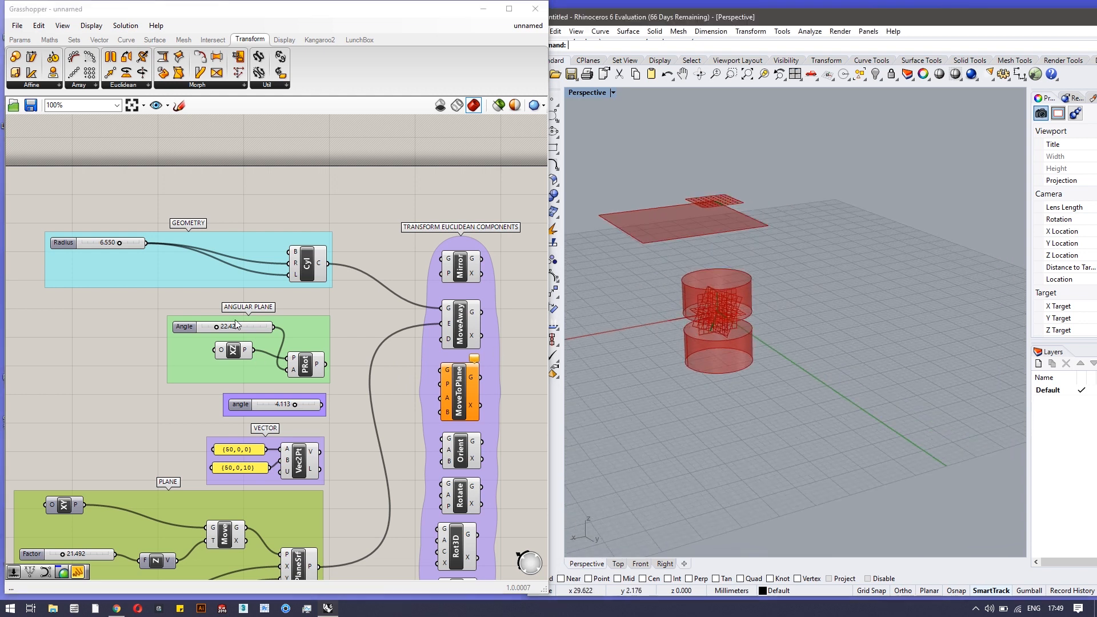
left_click_drag(277, 331, 443, 339)
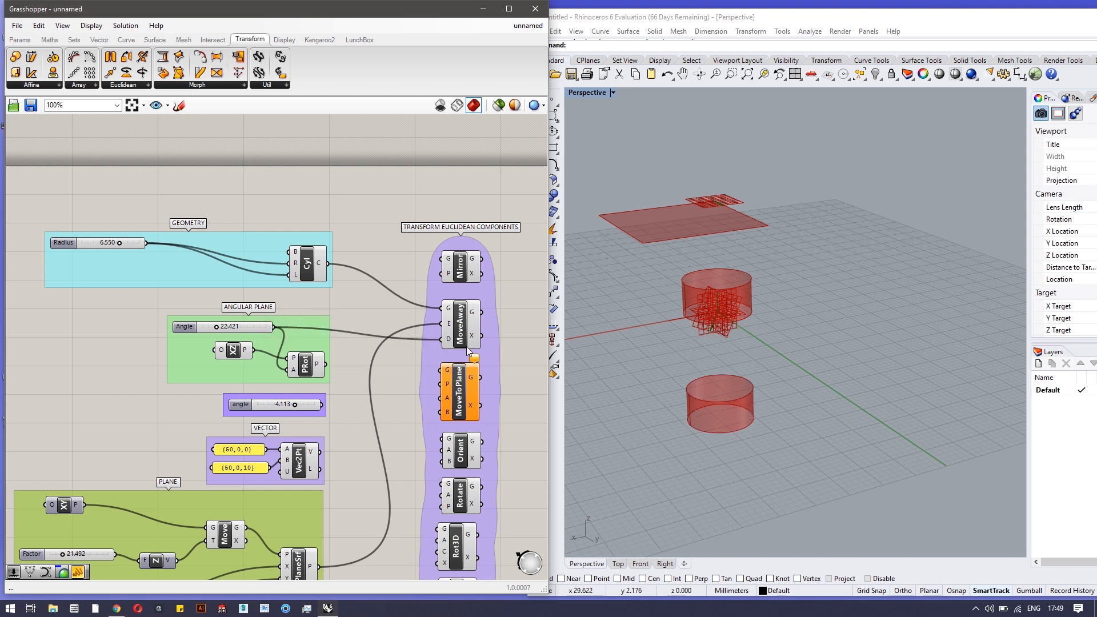
mouse_move(216, 328)
left_mouse_down()
mouse_move(201, 328)
mouse_move(231, 331)
mouse_move(211, 332)
left_mouse_up()
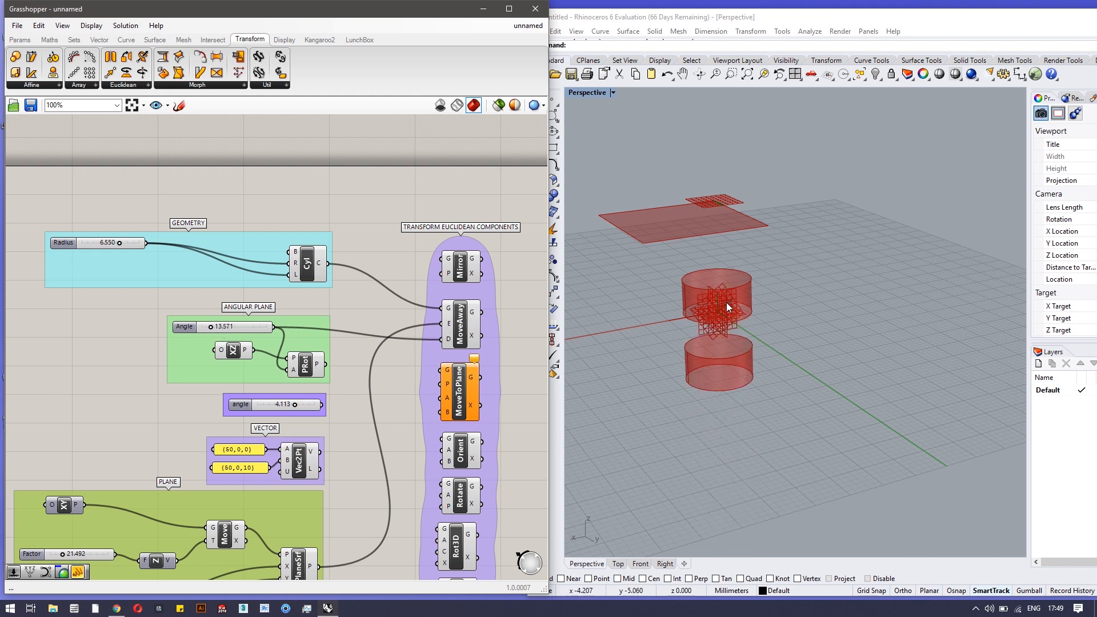
Disconnect the Angle slider and the cylinder from MoveAway's D and G inputs
left_click_drag(441, 341, 278, 332, "ctrl")
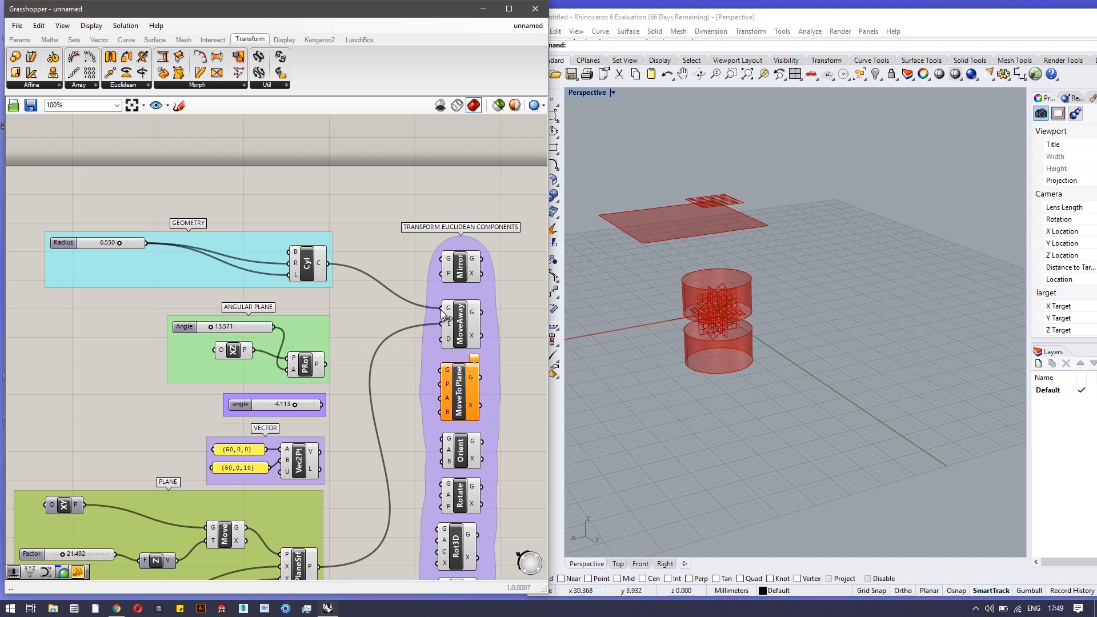
left_click_drag(444, 310, 333, 267, "ctrl")
scroll(404, 434, "down", 1)
right_click_drag(403, 434, 407, 336)
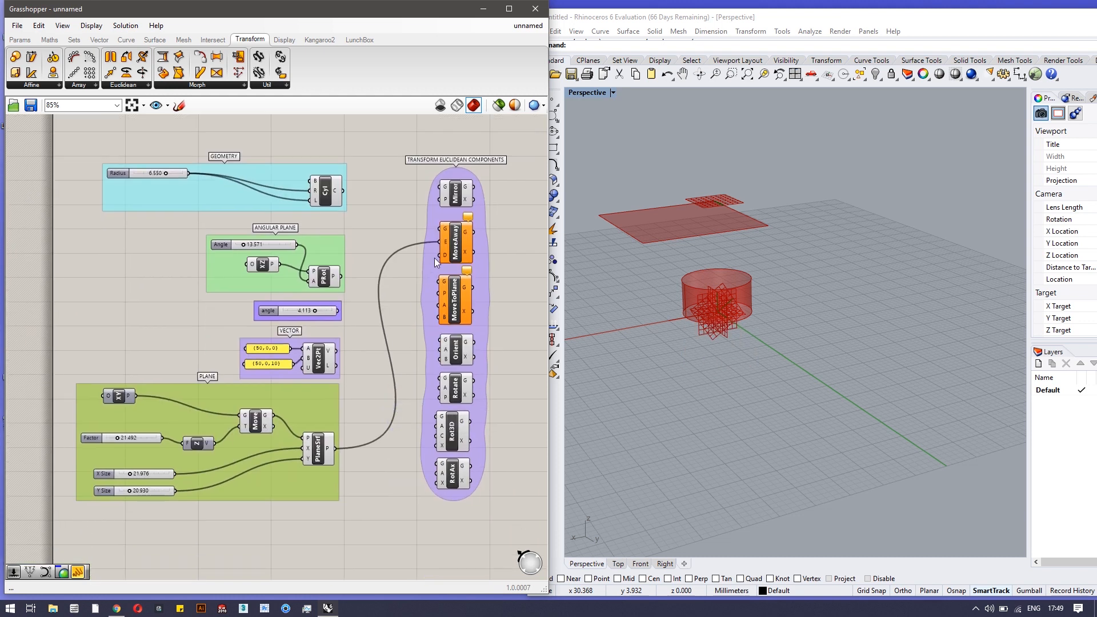
Move the PlaneSrf wire off MoveAway and feed the cylinder and plane surface into MoveToPlane
left_click_drag(437, 246, 341, 452, "ctrl")
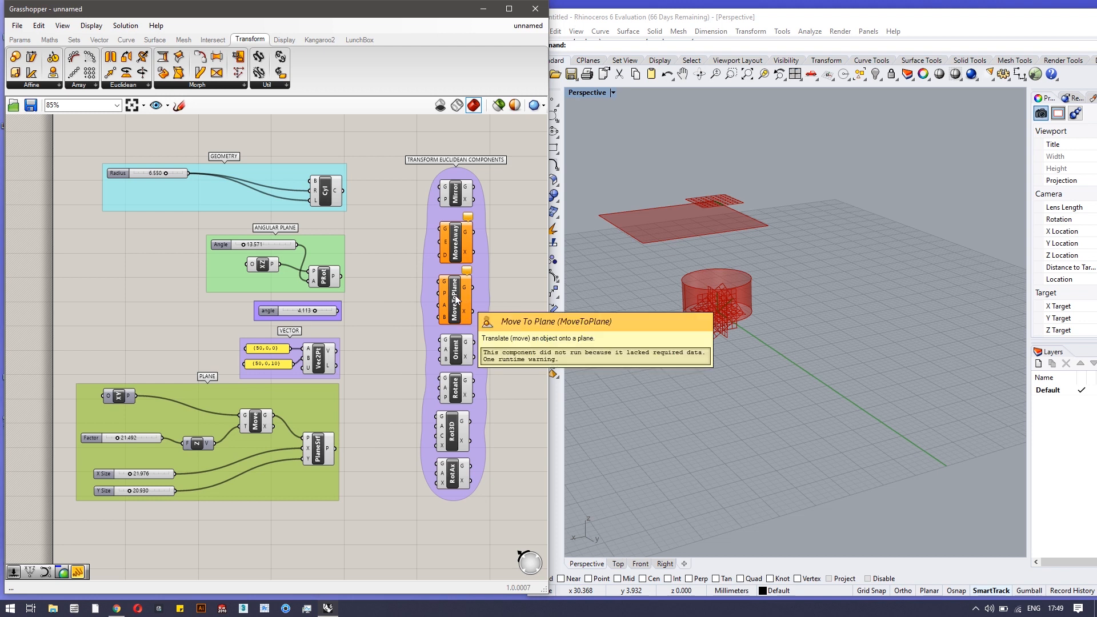
scroll(455, 299, "up", 1)
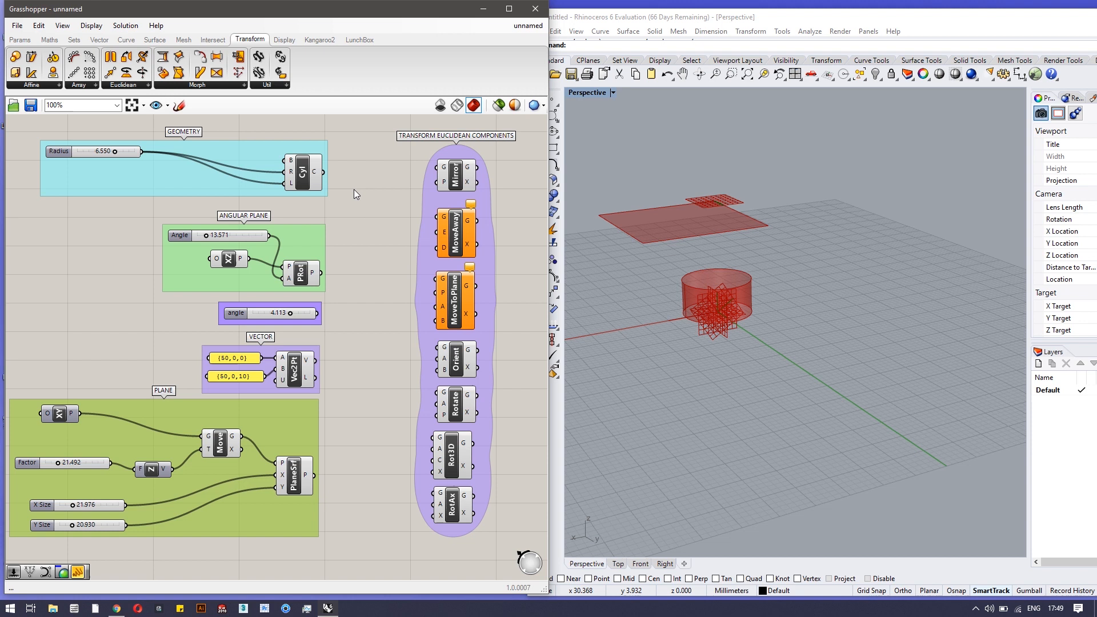
left_click_drag(323, 173, 432, 286)
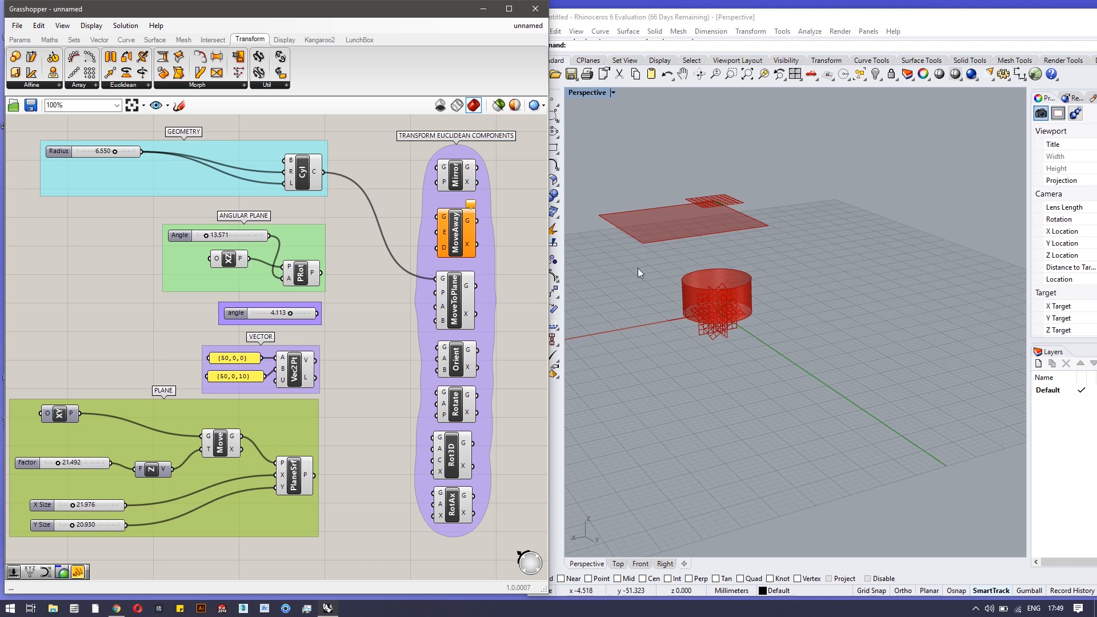
left_click_drag(338, 445, 434, 293)
right_click_drag(684, 294, 694, 209)
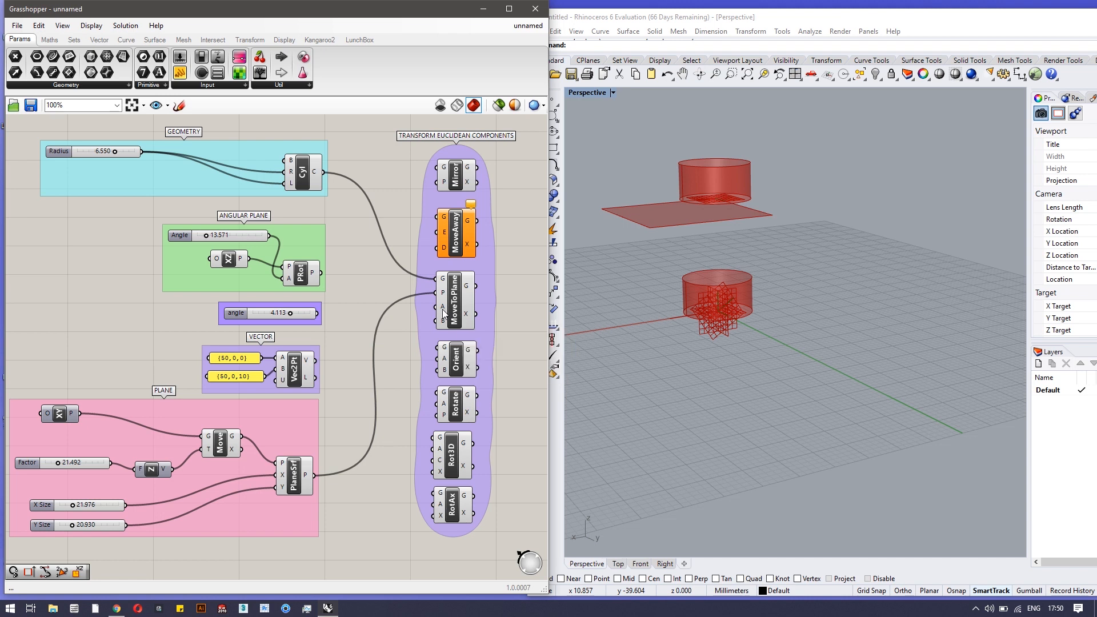
mouse_move(447, 323)
right_click_drag(678, 457, 706, 386)
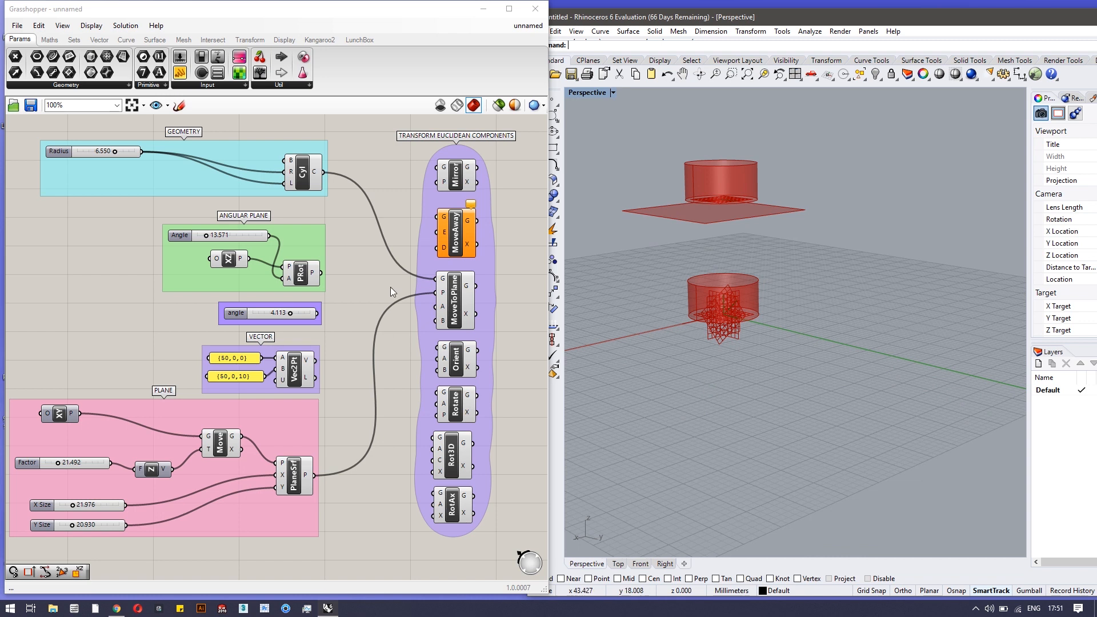
Disconnect the plane surface and cylinder from MoveToPlane and select Orient
left_click_drag(436, 298, 314, 475, "ctrl")
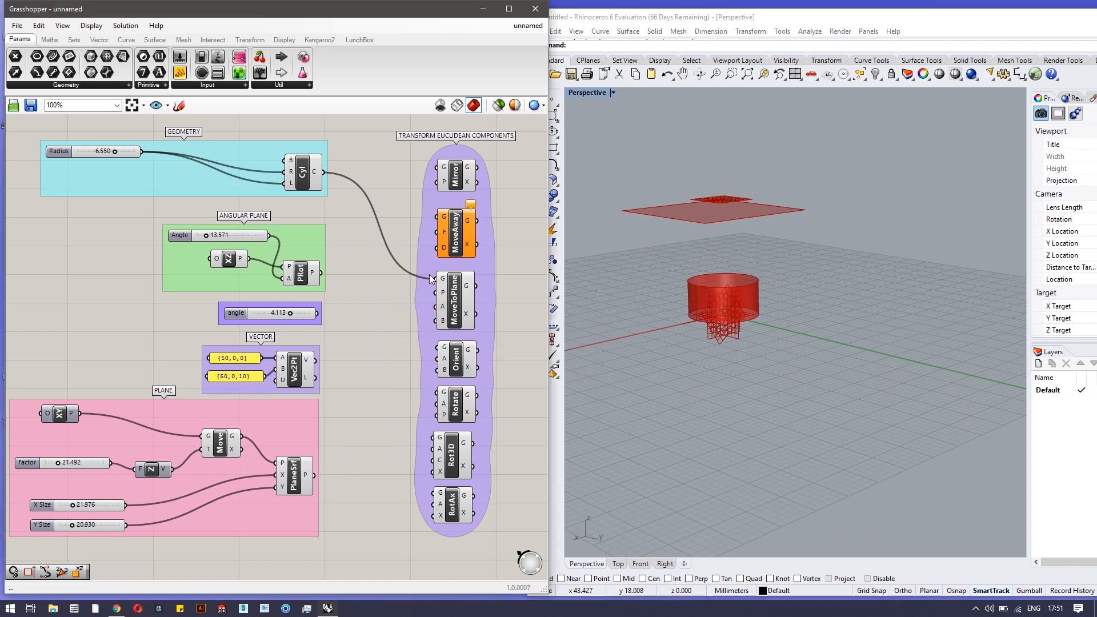
left_click_drag(418, 273, 323, 171, "ctrl")
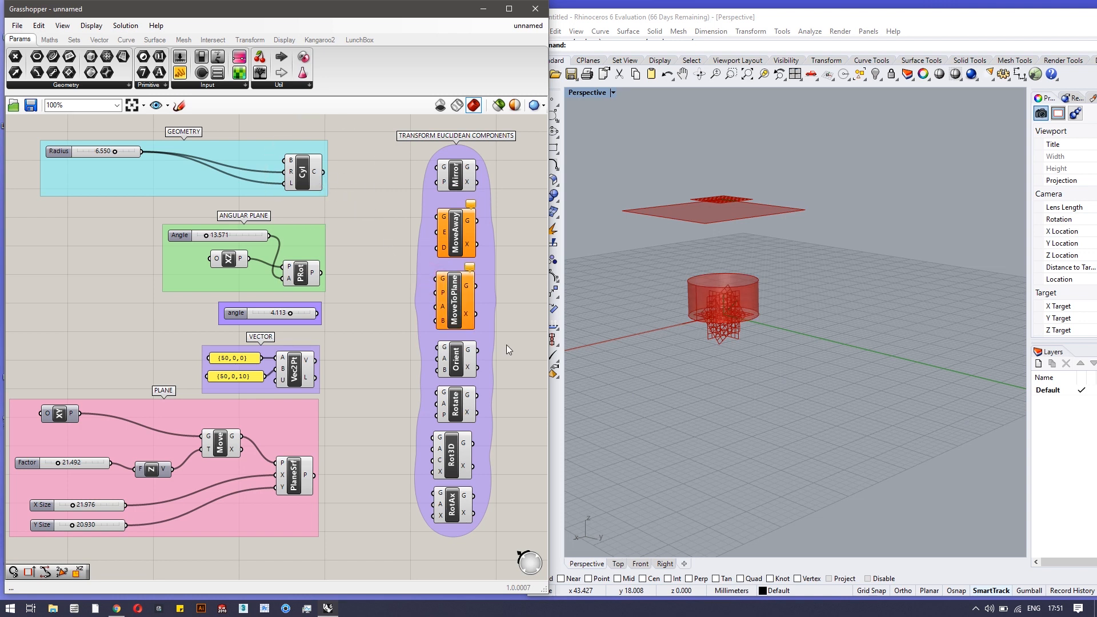
left_click(457, 359)
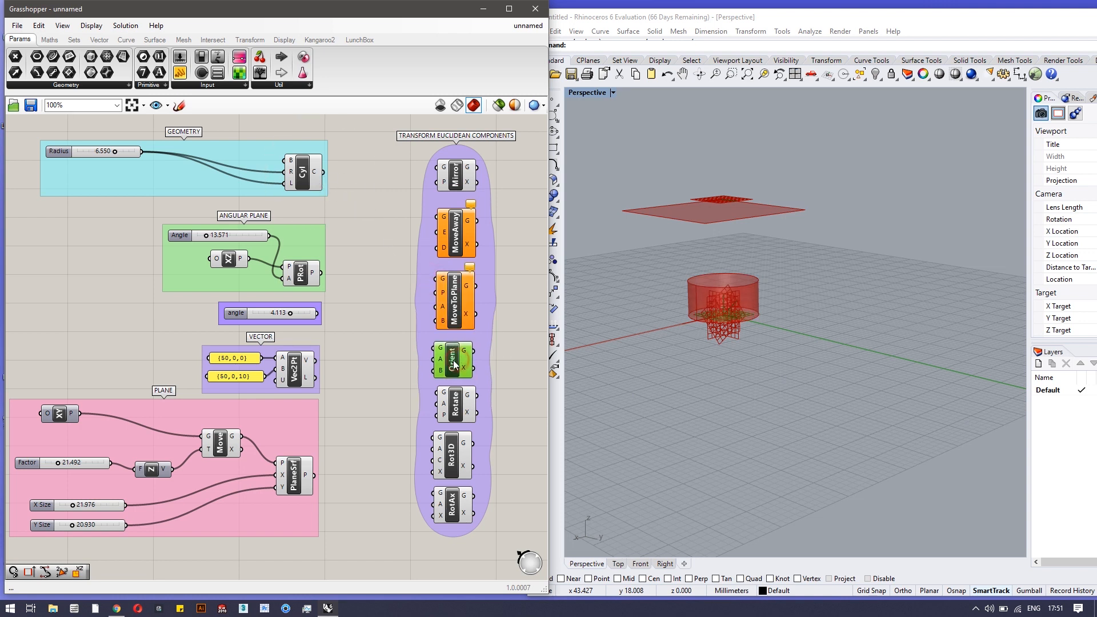
Connect the Cyl output to Orient's G input
left_click(827, 348)
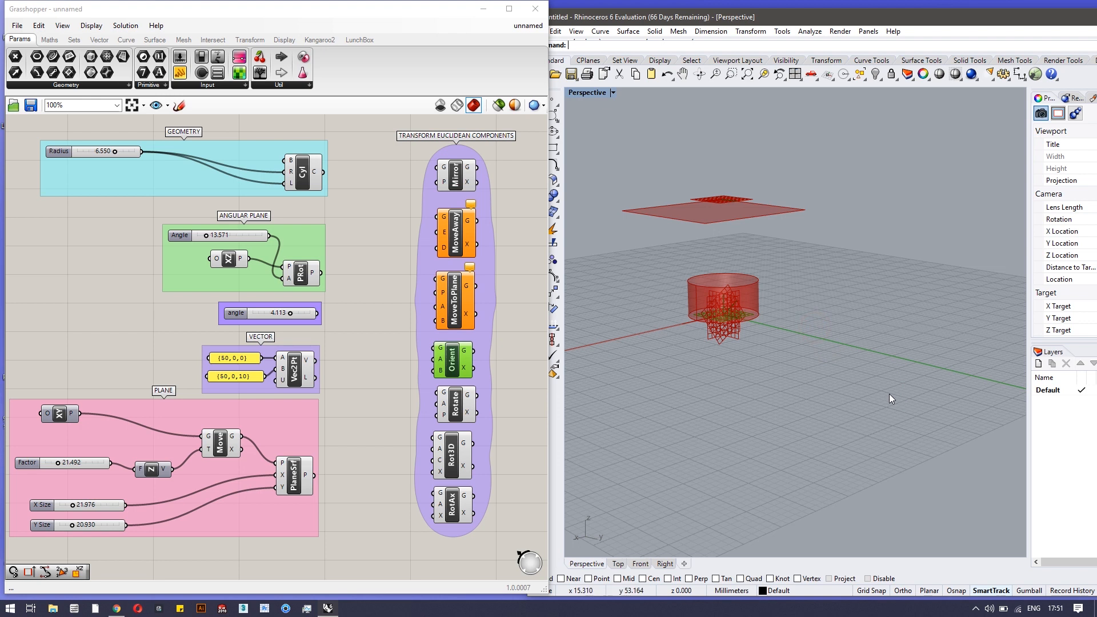
scroll(863, 369, "up", 2)
scroll(863, 369, "up", 1)
scroll(798, 362, "down", 4)
right_click_drag(798, 362, 819, 377)
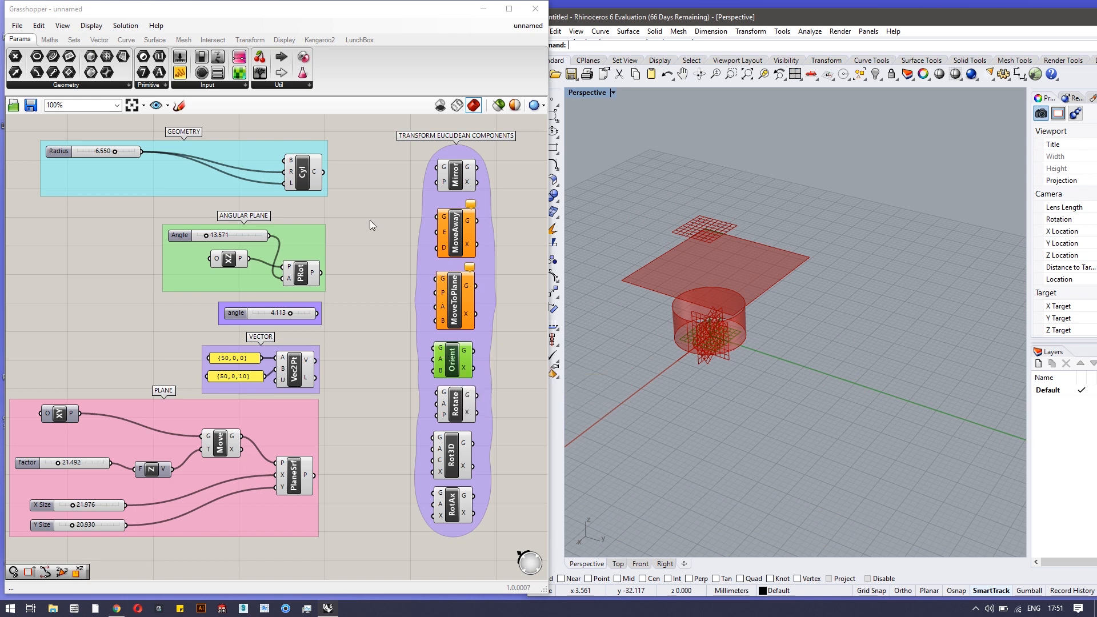
left_click_drag(325, 172, 438, 347)
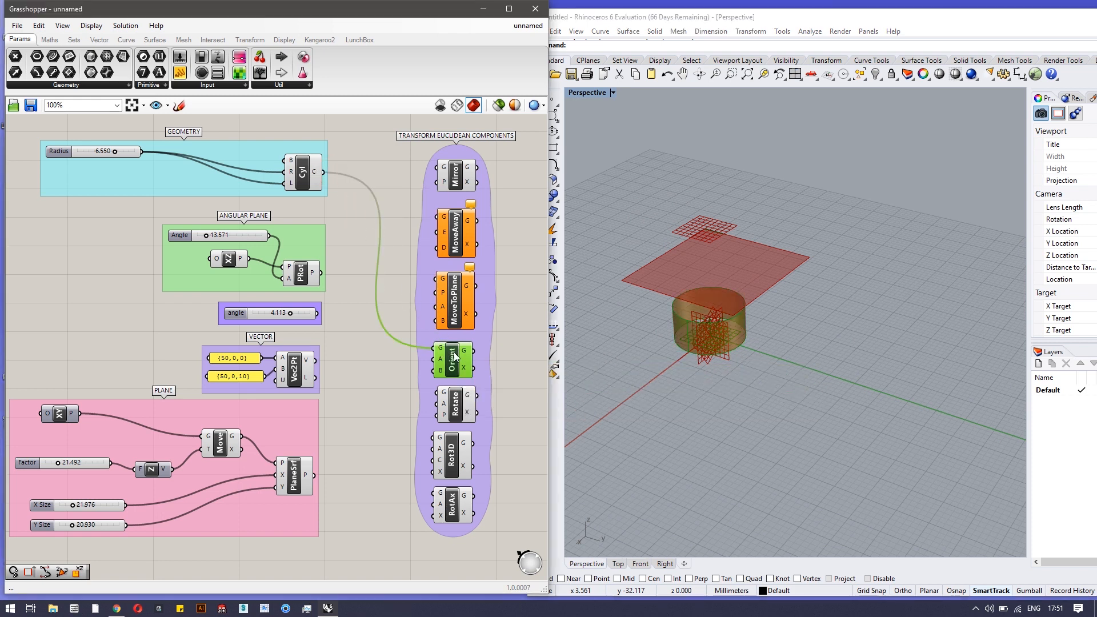
View the Orient component's help page, then close it
right_click(455, 355)
left_click(486, 403)
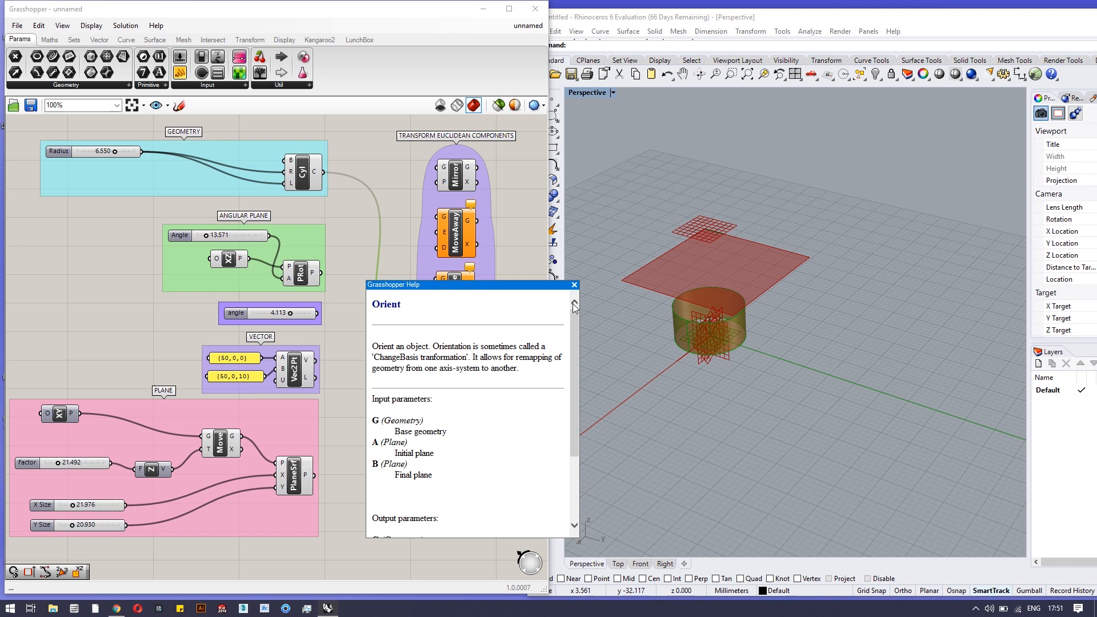
left_click(574, 285)
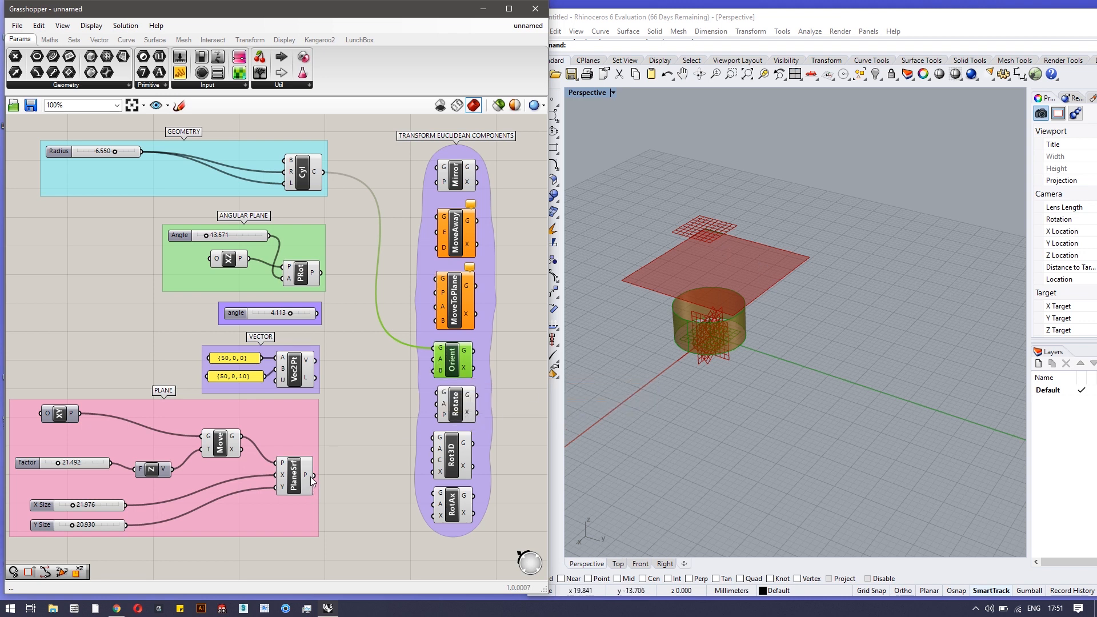
Wire PlaneSrf and PRot into Orient, setting Y Size to 27.661 and Angle to 53.394
left_click_drag(313, 475, 432, 371)
right_click_drag(755, 409, 658, 304)
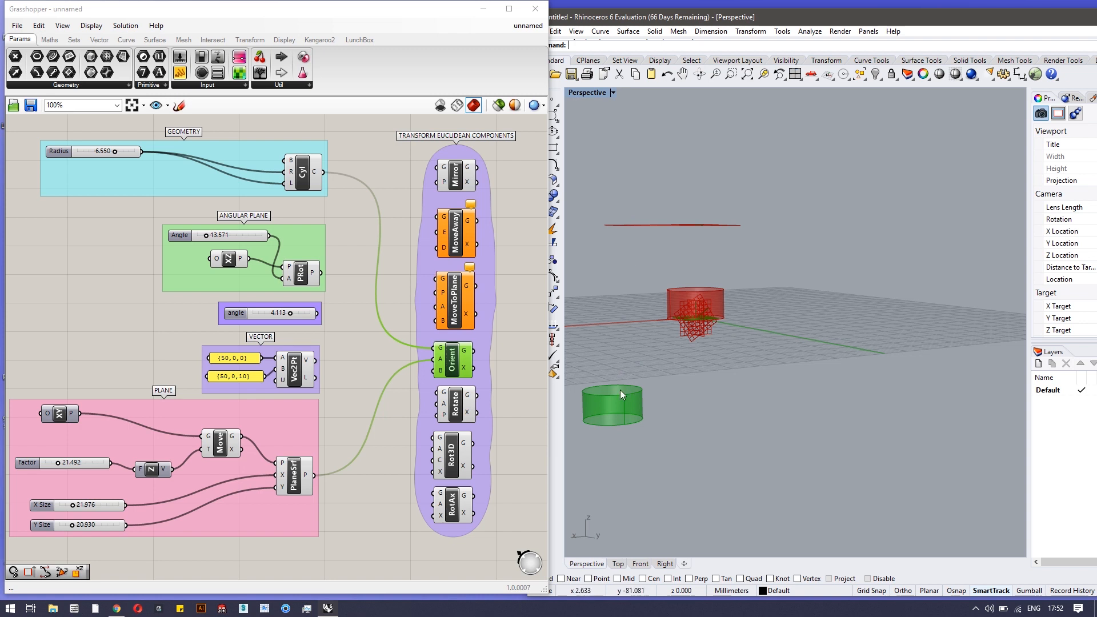
right_click_drag(661, 399, 696, 478)
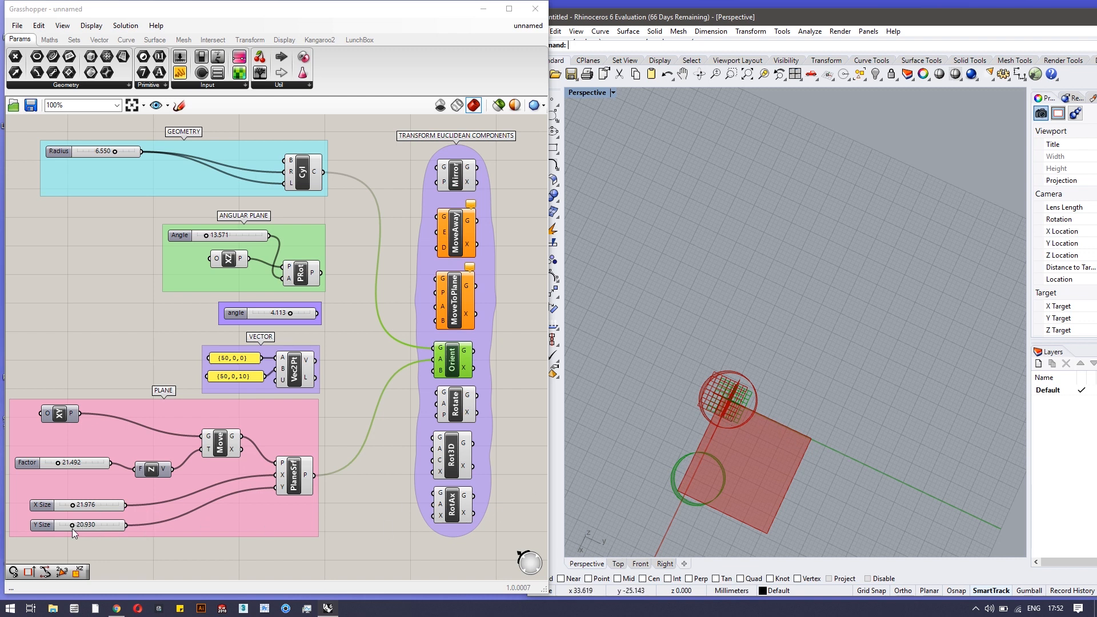
left_click_drag(72, 528, 77, 524)
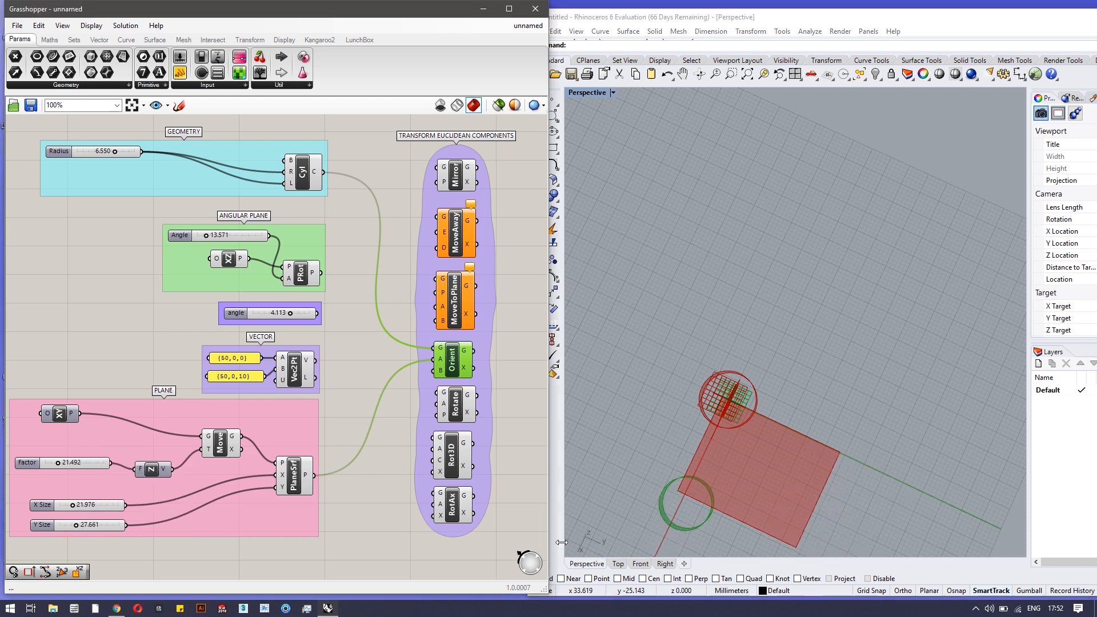
right_click_drag(681, 503, 640, 407)
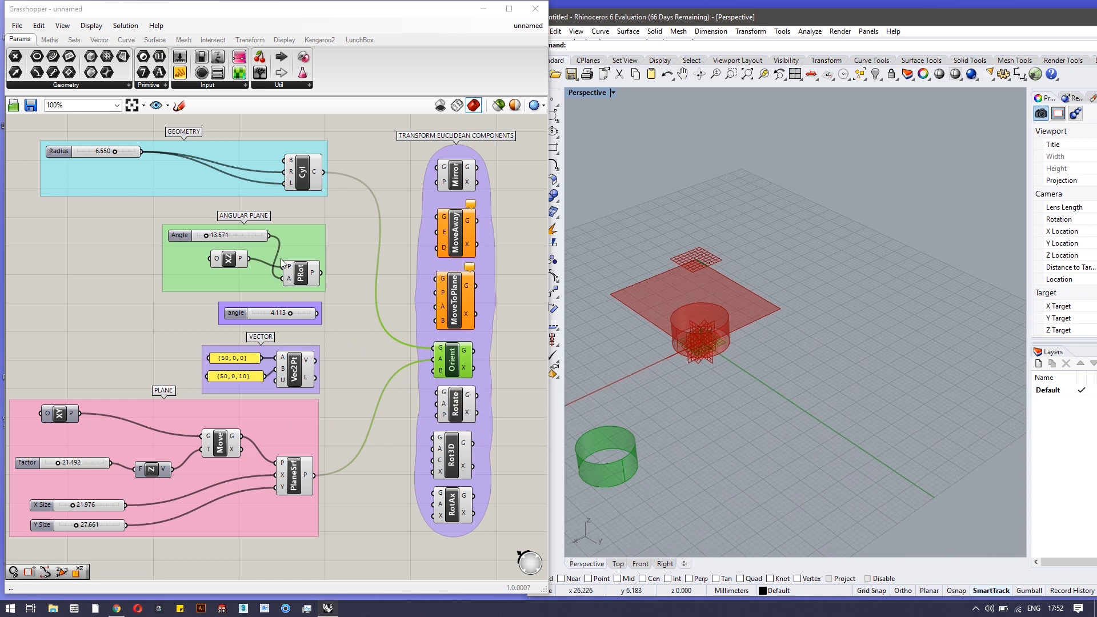
right_click_drag(822, 421, 750, 363)
scroll(663, 310, "up", 10)
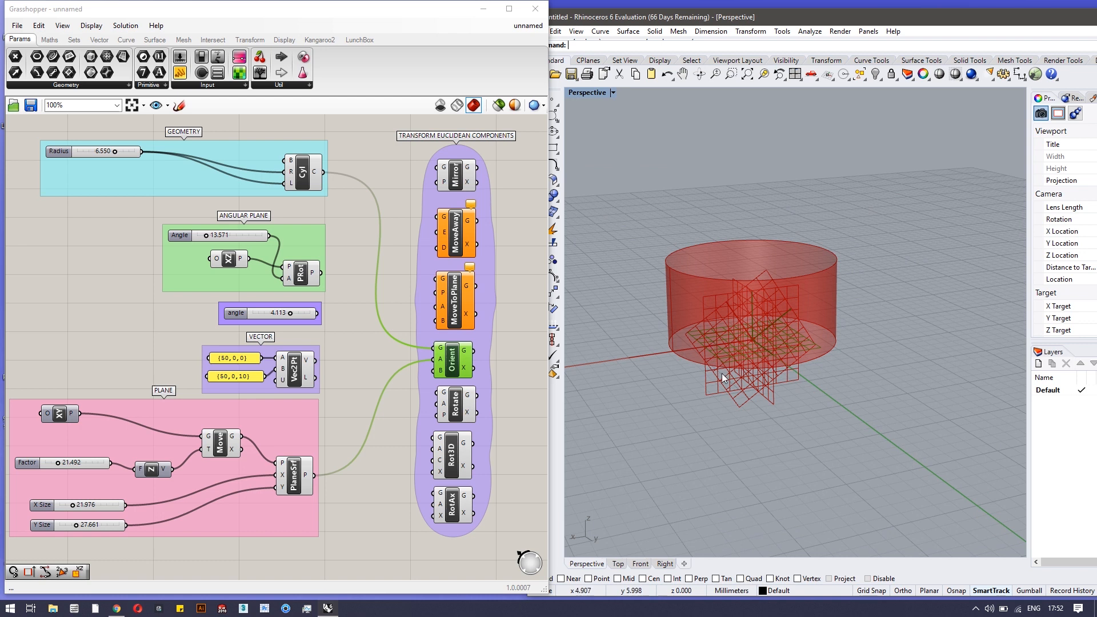
scroll(722, 376, "down", 10)
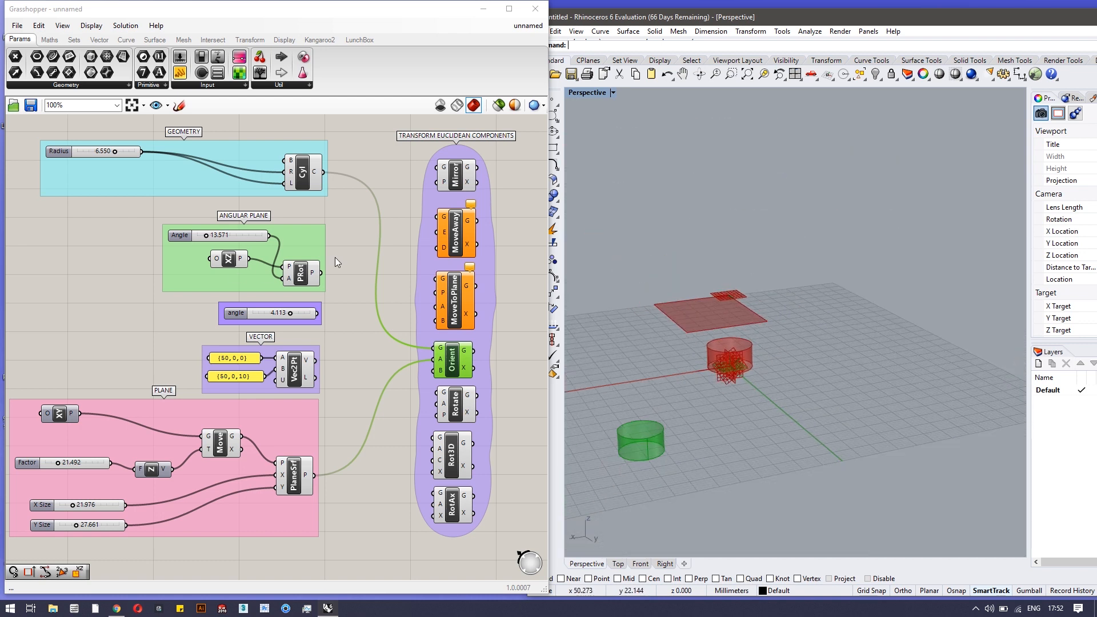
left_click_drag(321, 275, 433, 370)
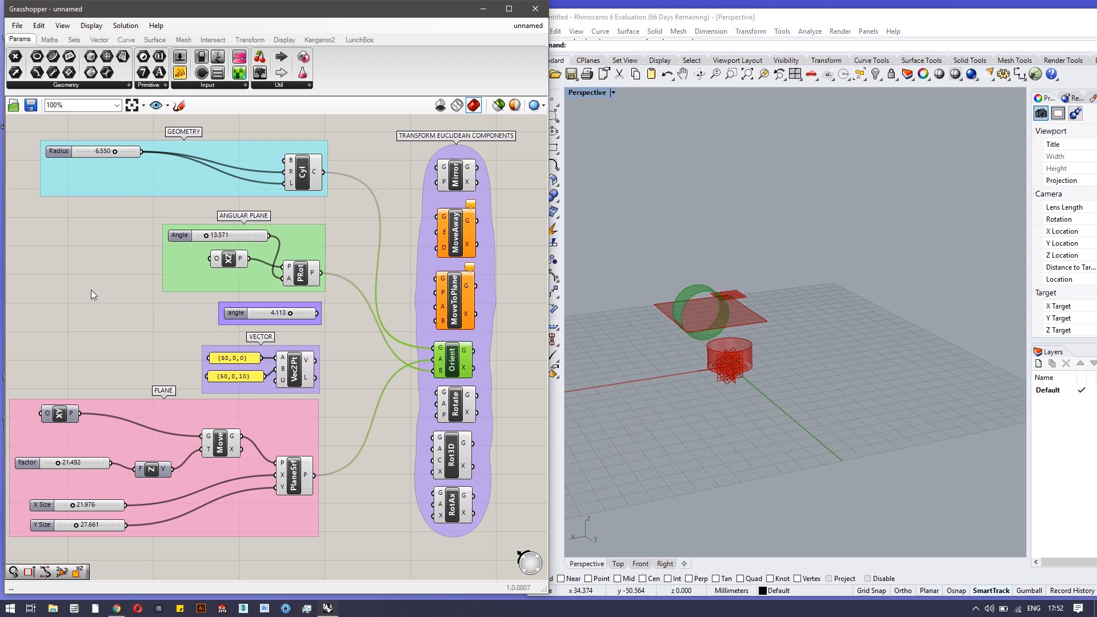
left_click_drag(207, 238, 231, 236)
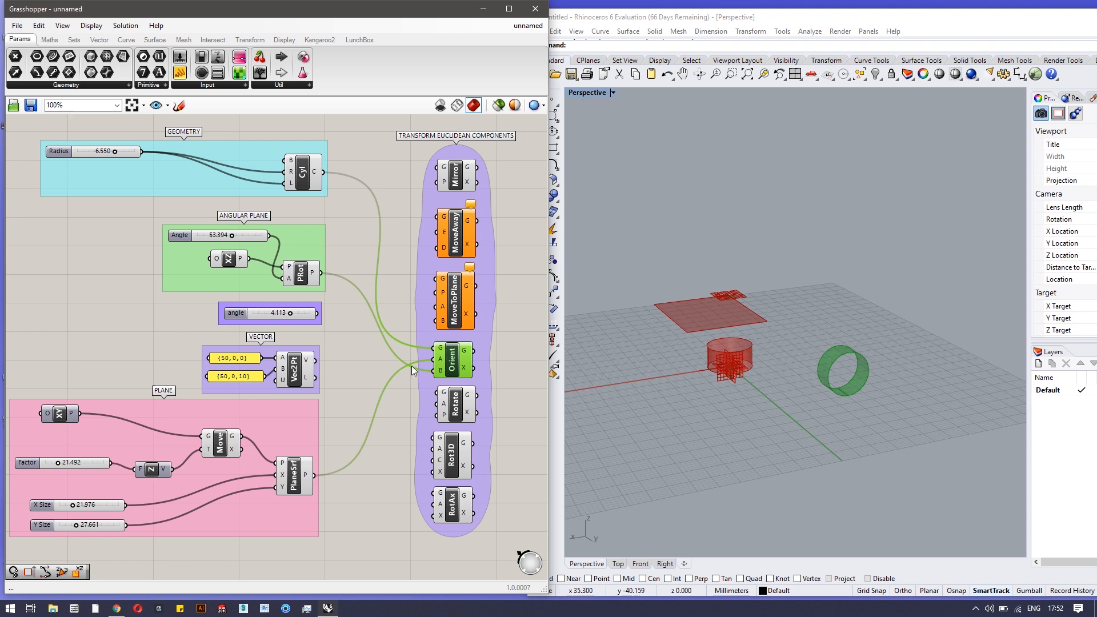
Disconnect the plane surface, rotated plane and cylinder from Orient
left_click_drag(437, 372, 320, 474, "ctrl")
left_click_drag(438, 373, 328, 276, "ctrl")
left_click_drag(434, 348, 444, 324, "ctrl")
left_click_drag(454, 403, 448, 405)
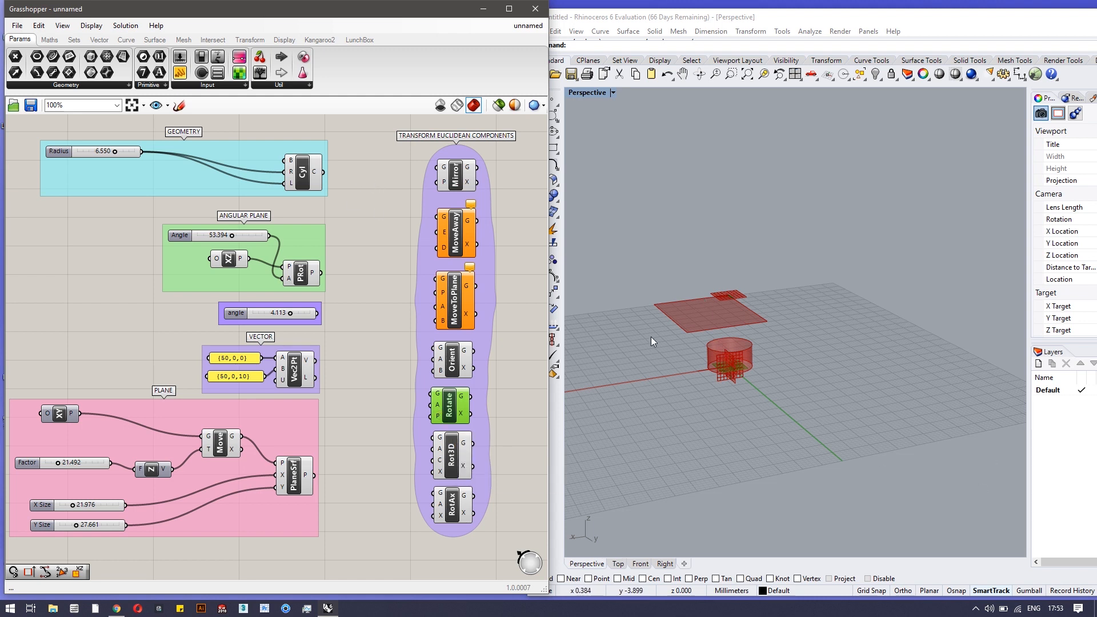
Wire the cylinder, angle slider and PlaneSrf plane into Rotate's G, A and P inputs
scroll(653, 339, "up", 6)
right_click_drag(823, 443, 841, 459)
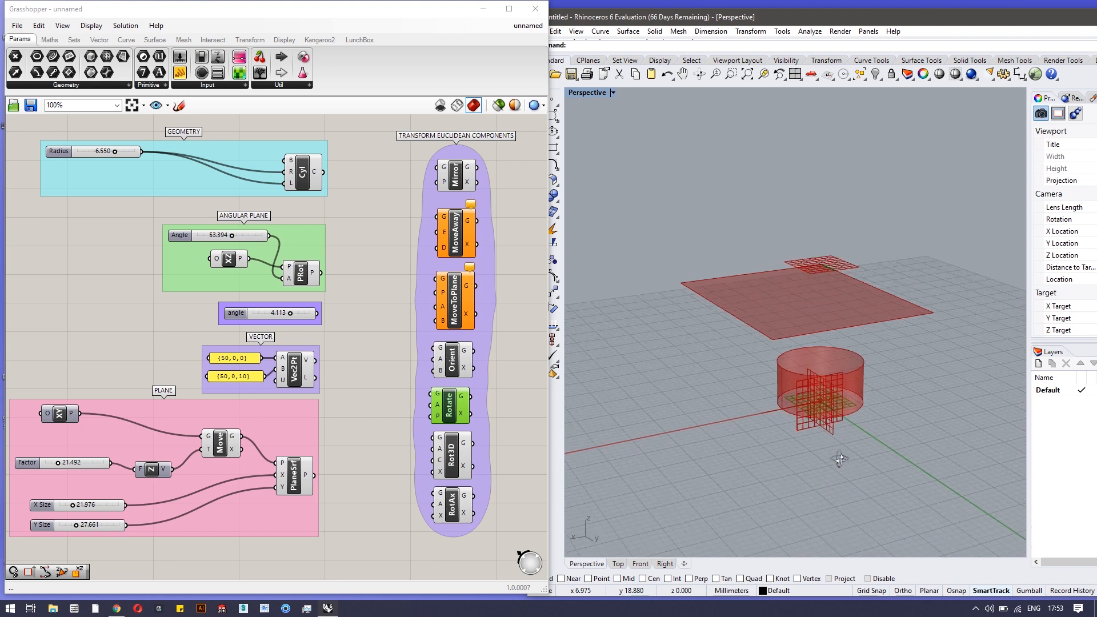
scroll(756, 395, "down", 2)
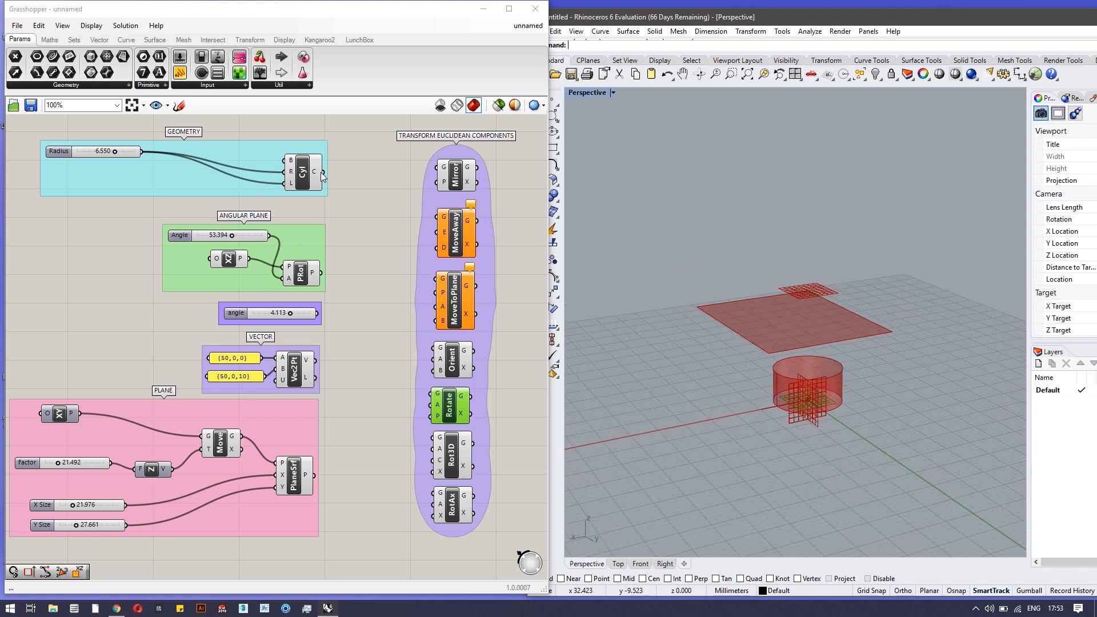
left_click_drag(324, 172, 424, 392)
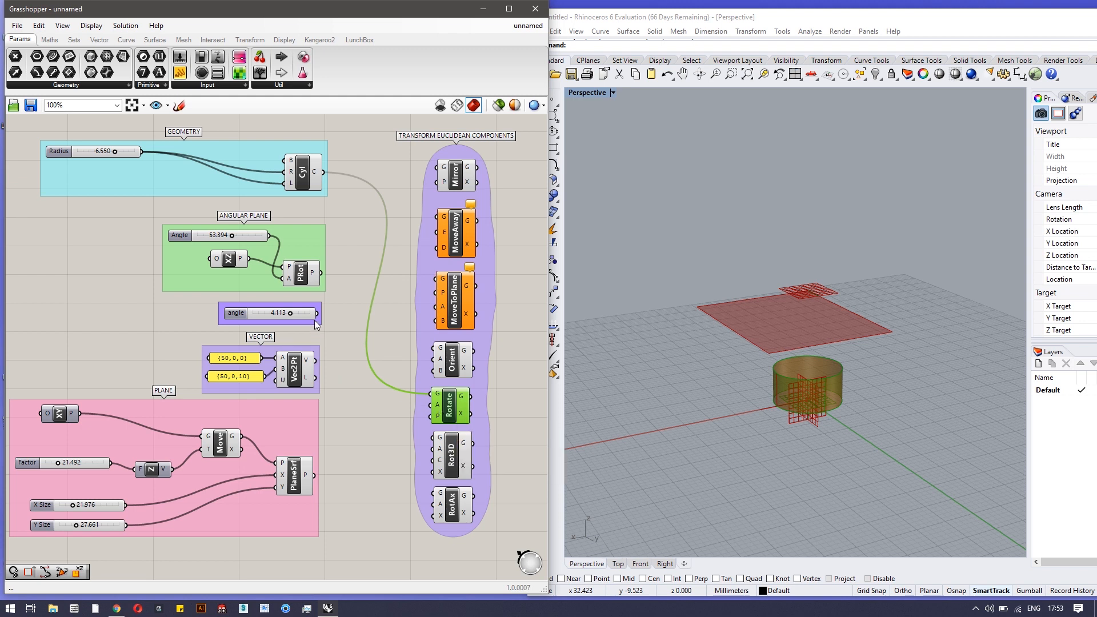
left_click_drag(318, 313, 424, 409)
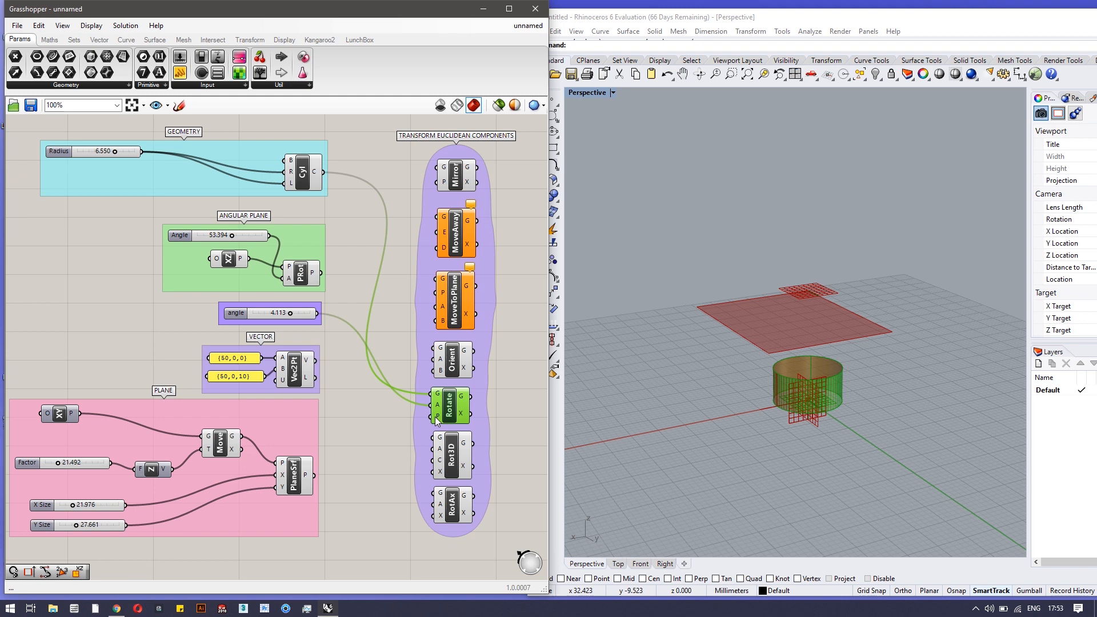
left_click_drag(316, 475, 438, 416)
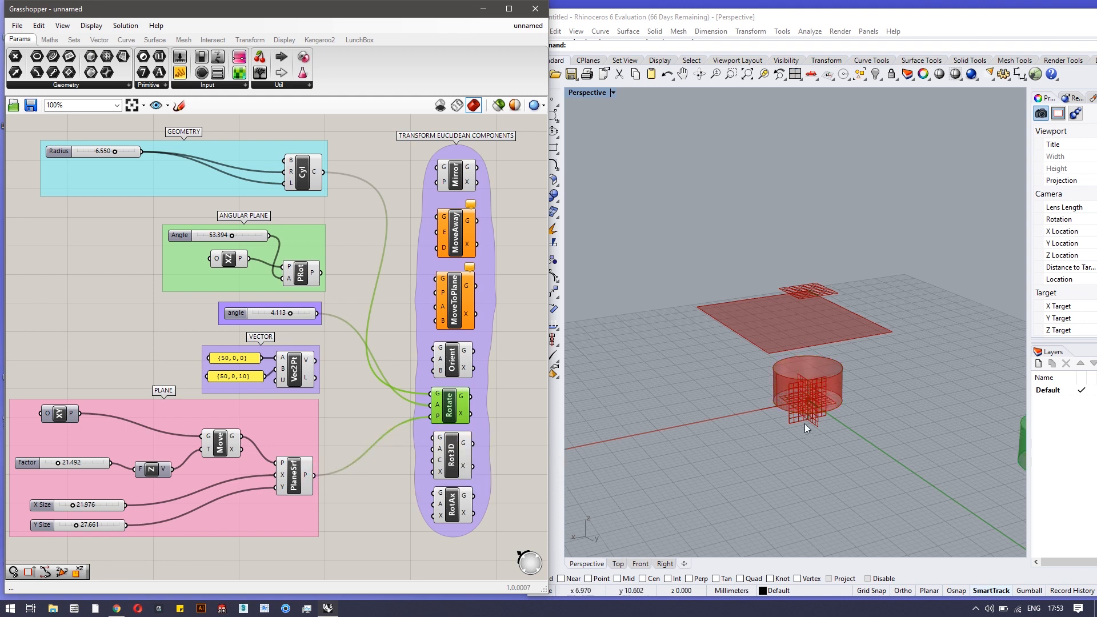
Set the plane's Y Size to 20.930 and the rotation angle to 1.725
scroll(805, 423, "down", 5)
right_click_drag(972, 430, 904, 484)
right_click_drag(722, 444, 724, 479)
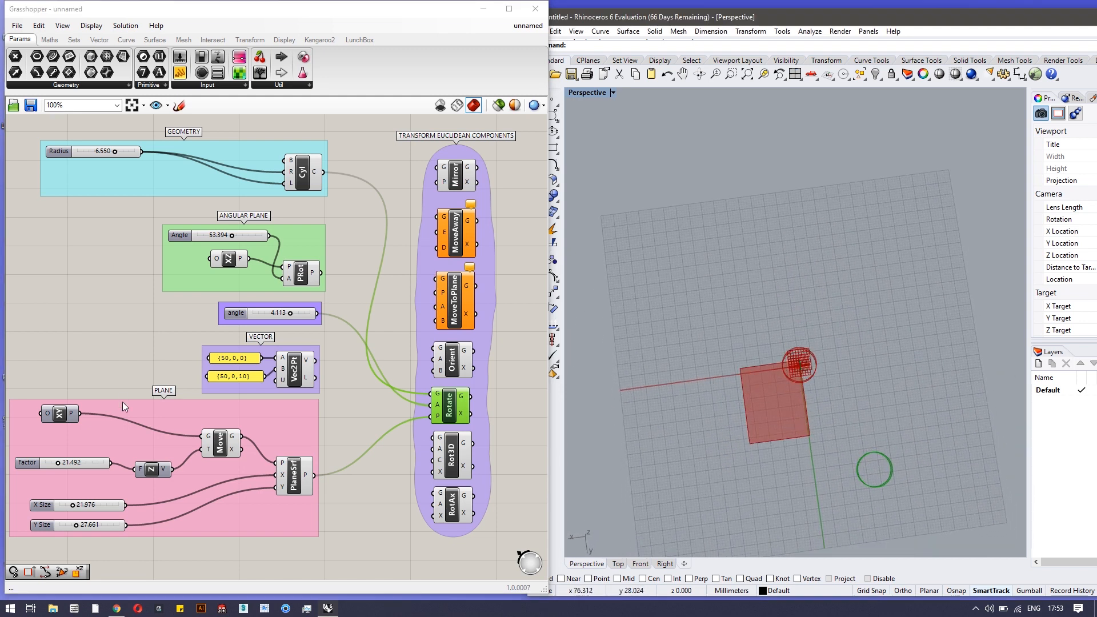
mouse_move(80, 527)
left_mouse_down()
mouse_move(90, 527)
mouse_move(74, 524)
left_mouse_up()
right_click_drag(780, 485, 792, 407)
mouse_move(290, 313)
left_mouse_down()
mouse_move(243, 314)
mouse_move(319, 314)
mouse_move(270, 314)
left_mouse_up()
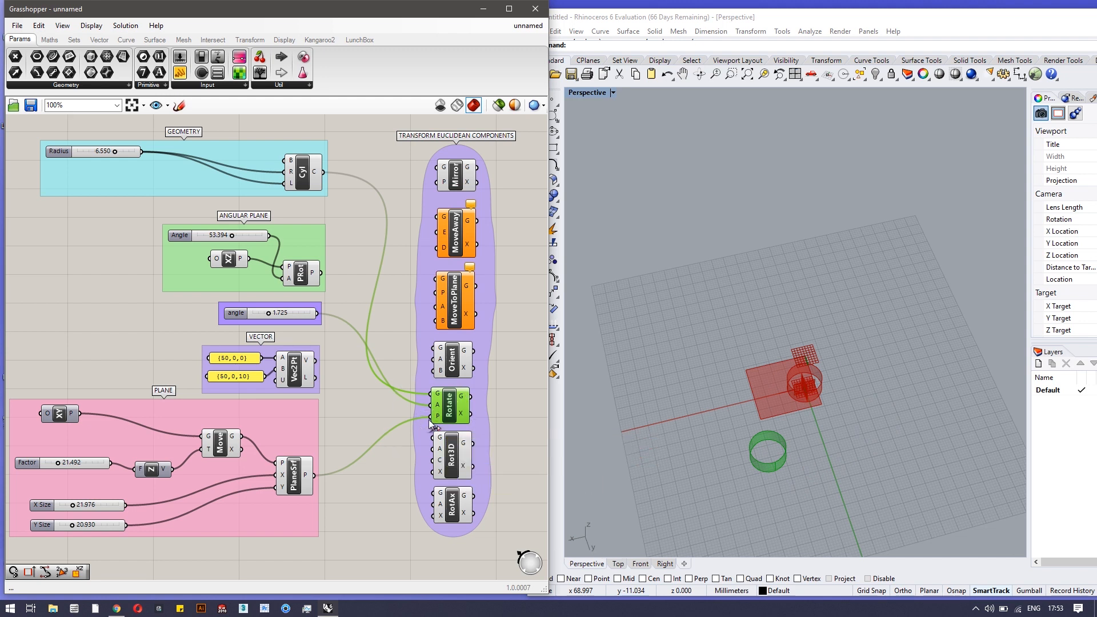
Nudge the Rotate component and start pulling a wire off its inputs
key("Right")
key("Right")
key("Right")
key("Right")
key("Up")
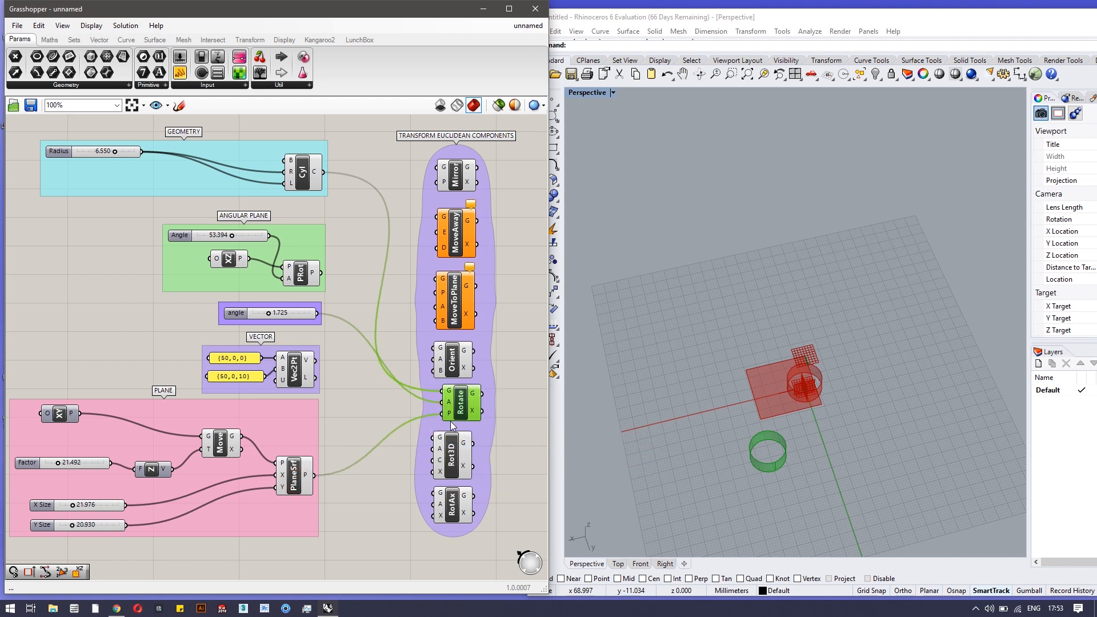
left_click_drag(441, 413, 330, 461, "ctrl")
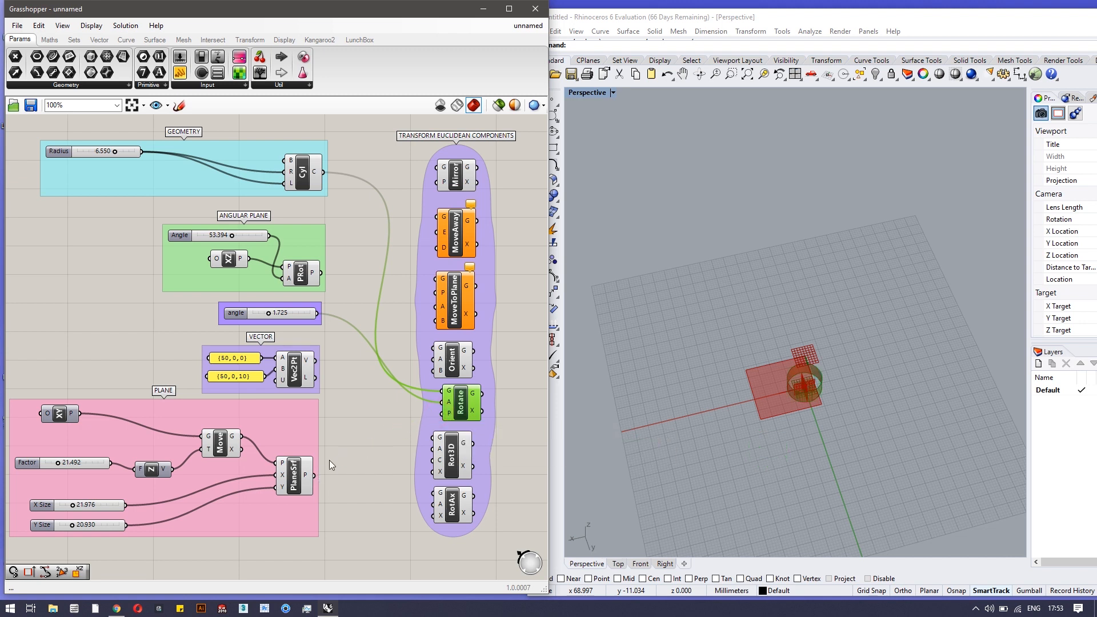
Disconnect the angle slider and the cylinder from Rotate's A and G inputs
right_click(452, 403)
mouse_move(506, 402)
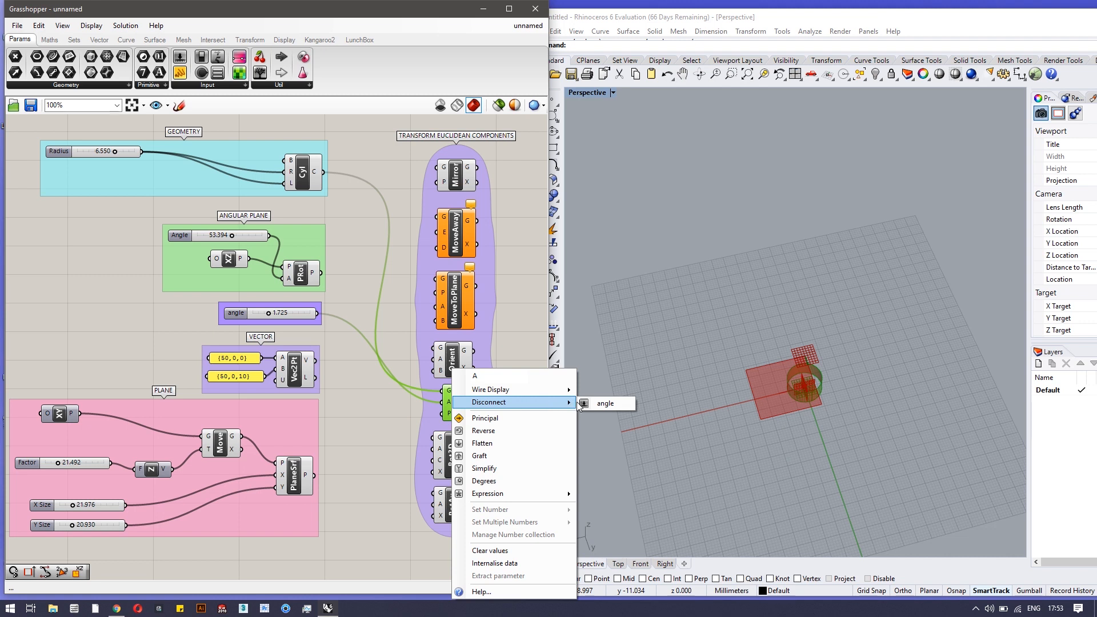
left_click(585, 402)
right_click(450, 394)
mouse_move(527, 426)
left_click(587, 429)
Tidy the alignment of Rot3D, RotAx, Rotate and Orient within the group
left_click(469, 461)
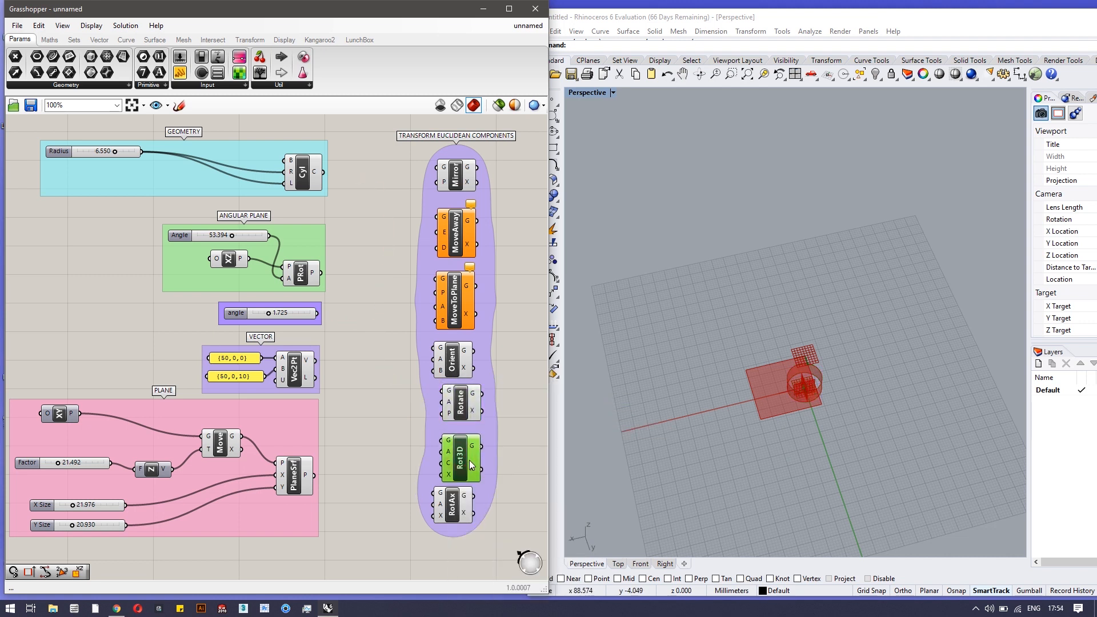
left_click_drag(452, 513, 461, 517)
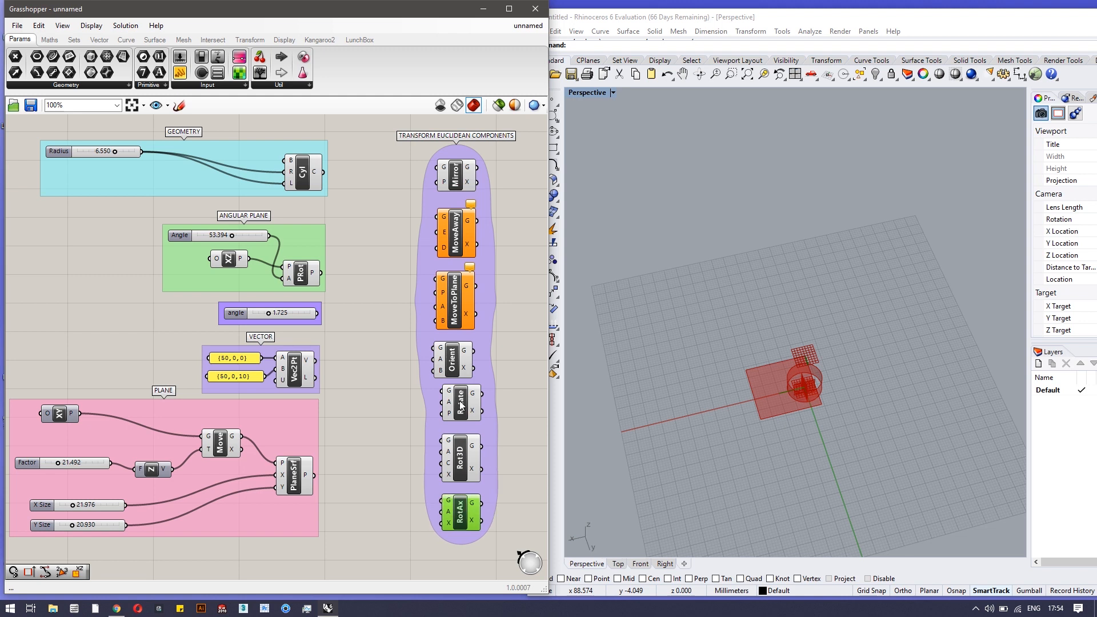
left_click_drag(462, 406, 453, 406)
left_click(456, 360)
left_click_drag(456, 354, 457, 351)
left_click_drag(453, 407, 457, 407)
left_click_drag(449, 456, 445, 455)
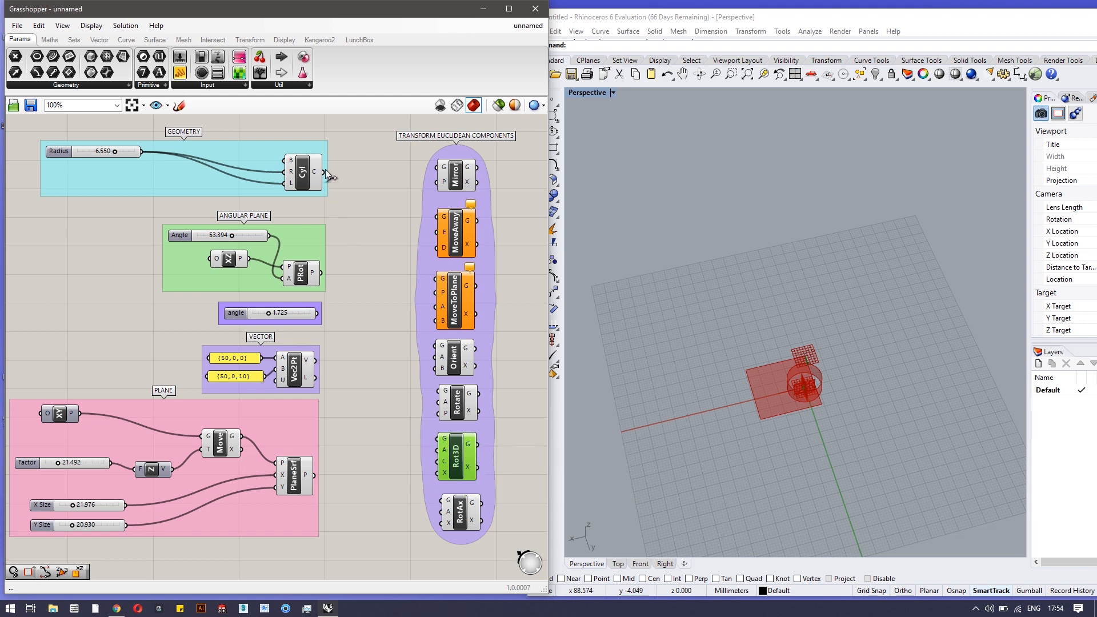
Wire the cylinder into Rot3D's G input and the angle slider into its A input
left_click_drag(324, 172, 440, 439)
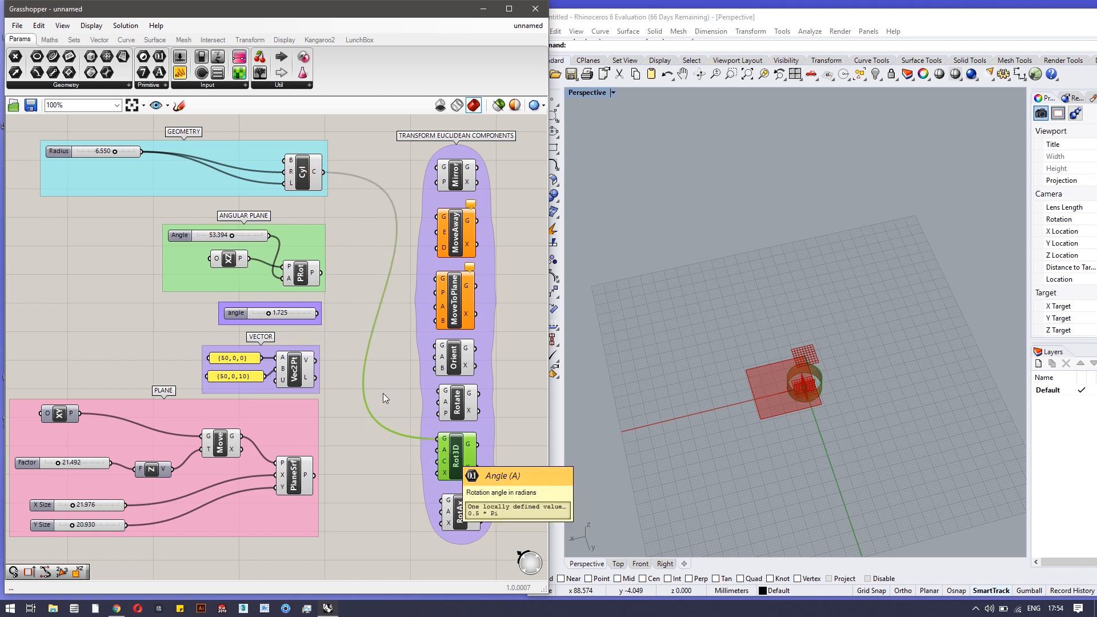
left_click_drag(319, 313, 440, 451)
right_click_drag(826, 423, 855, 359)
scroll(805, 397, "up", 9)
right_click_drag(909, 423, 911, 407)
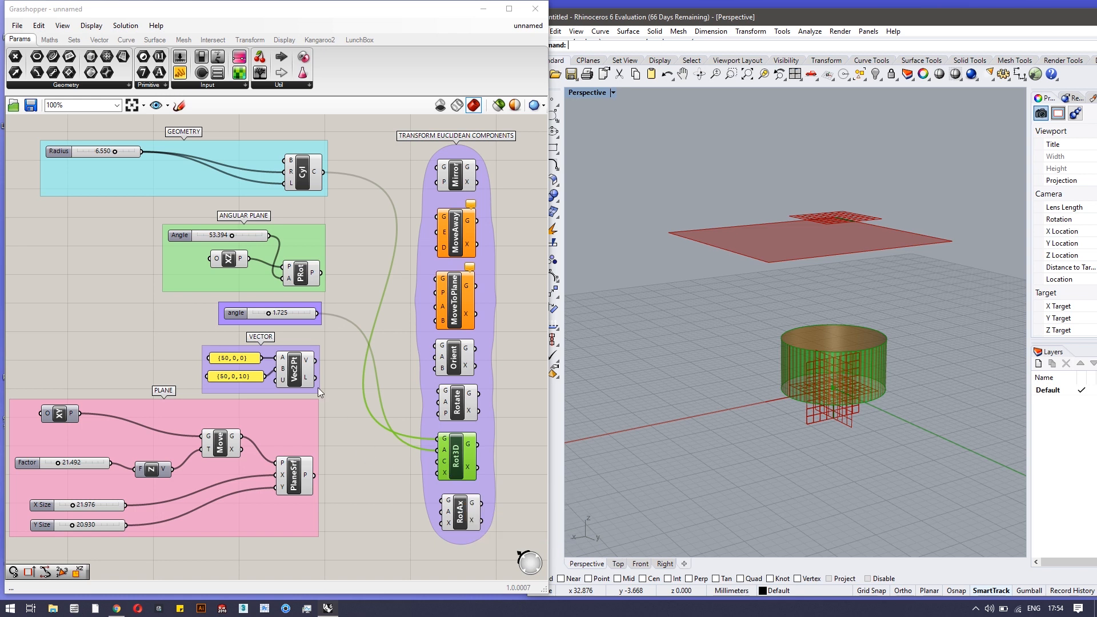
Use the Vec2Pt vector as Rot3D's axis and the {50,0,0} point as its centre
left_click_drag(315, 361, 441, 473)
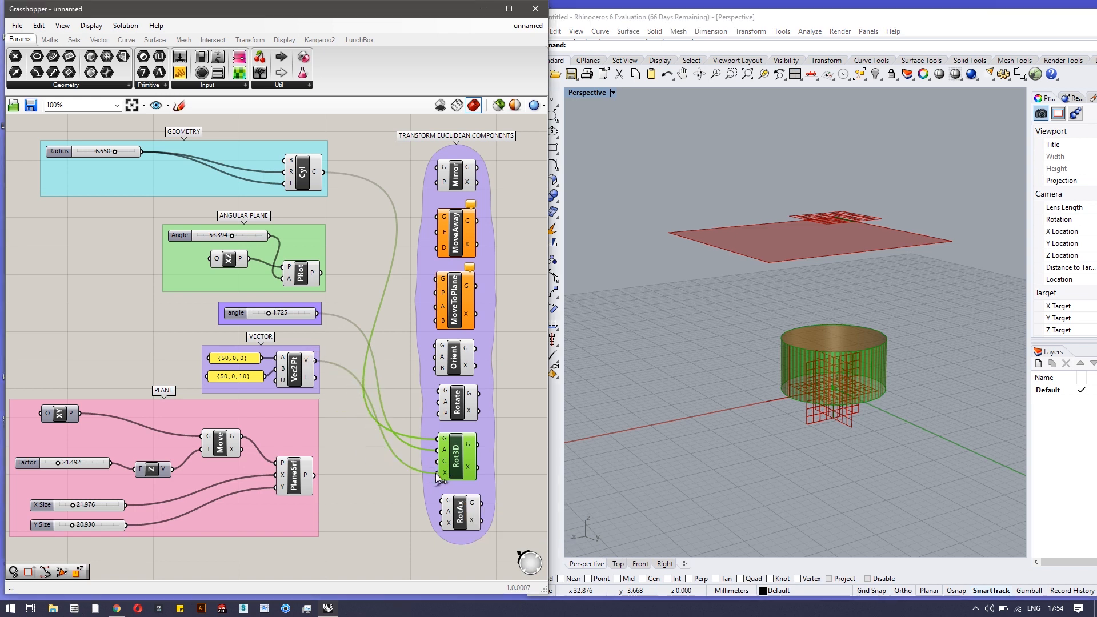
right_click_drag(761, 426, 518, 461)
mouse_move(269, 314)
left_mouse_down()
mouse_move(291, 314)
mouse_move(267, 316)
left_mouse_up()
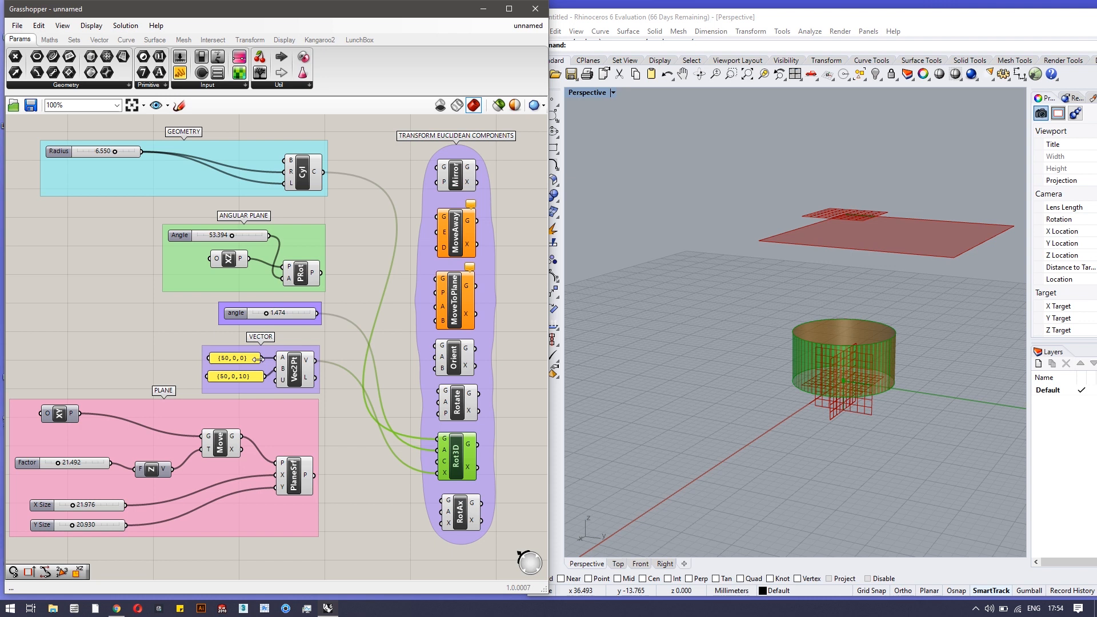
left_click_drag(263, 359, 432, 459)
Sweep the rotation angle up to 6.283, then back down to 1.348
scroll(857, 393, "down", 2)
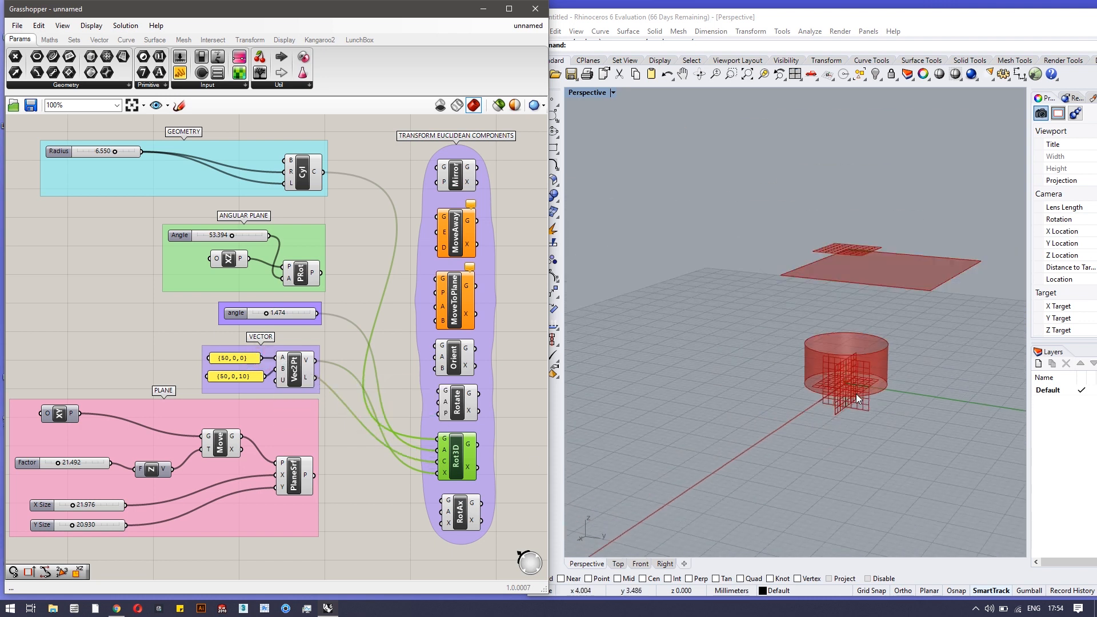
scroll(857, 393, "down", 3)
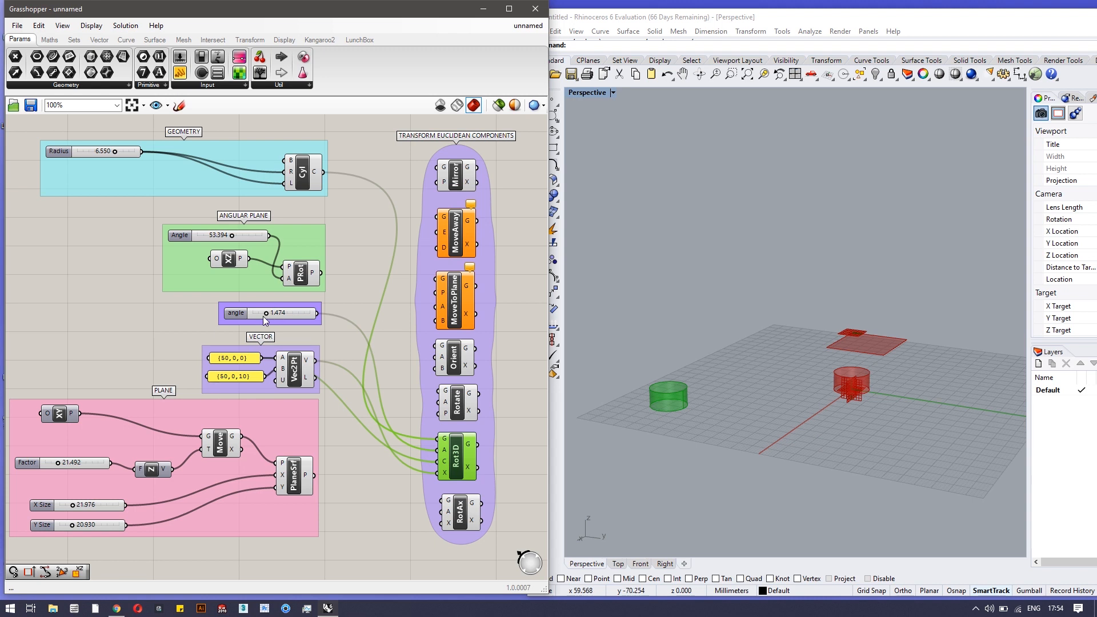
mouse_move(266, 315)
left_mouse_down()
mouse_move(314, 312)
mouse_move(252, 316)
mouse_move(276, 316)
left_mouse_up()
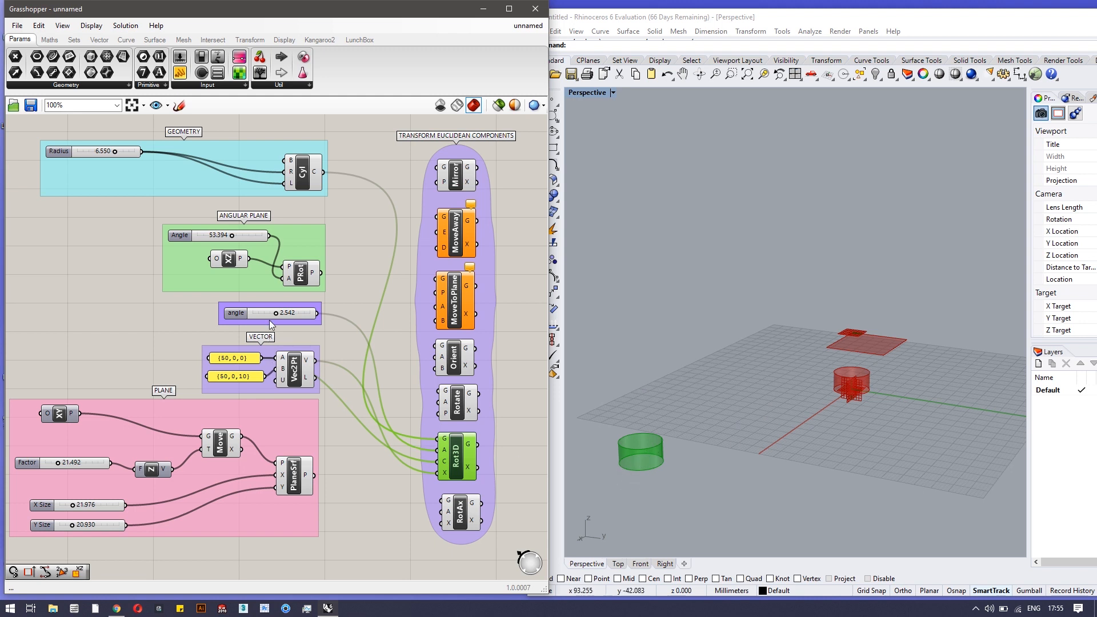
mouse_move(277, 315)
left_mouse_down()
mouse_move(241, 316)
mouse_move(299, 317)
left_mouse_up()
Remove the cylinder and angle wires from Rot3D, keeping only the Vec2Pt connections
left_click_drag(442, 444, 326, 178, "ctrl")
left_click_drag(437, 450, 325, 317, "ctrl")
left_click_drag(438, 462, 309, 379, "ctrl")
left_click_drag(438, 473, 317, 376, "ctrl")
Disconnect Rot3D's centre and axis inputs
right_click(438, 462)
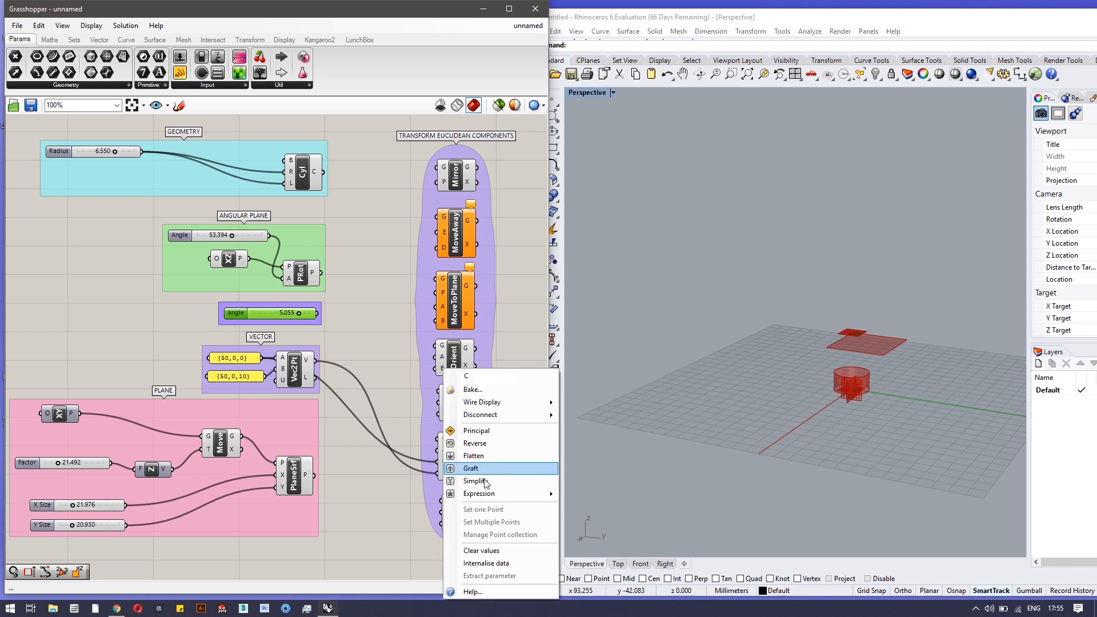
mouse_move(531, 415)
left_click(583, 422)
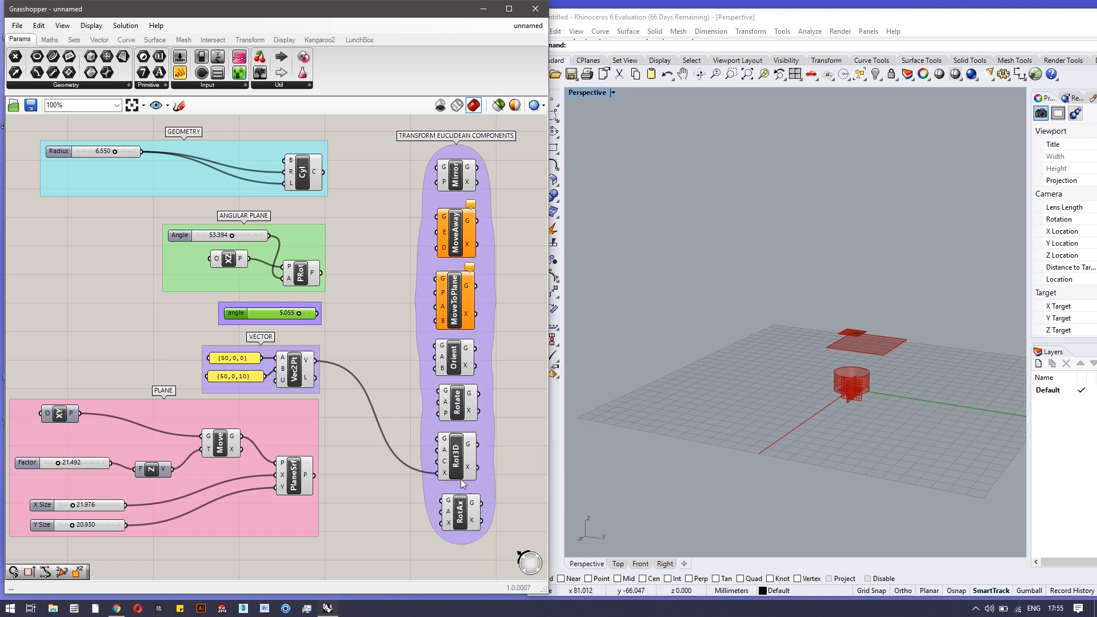
right_click(443, 474)
mouse_move(518, 401)
left_click(575, 404)
Shift RotAx left and feed the cylinder and angle slider into its G and A inputs
left_click_drag(461, 517, 442, 525)
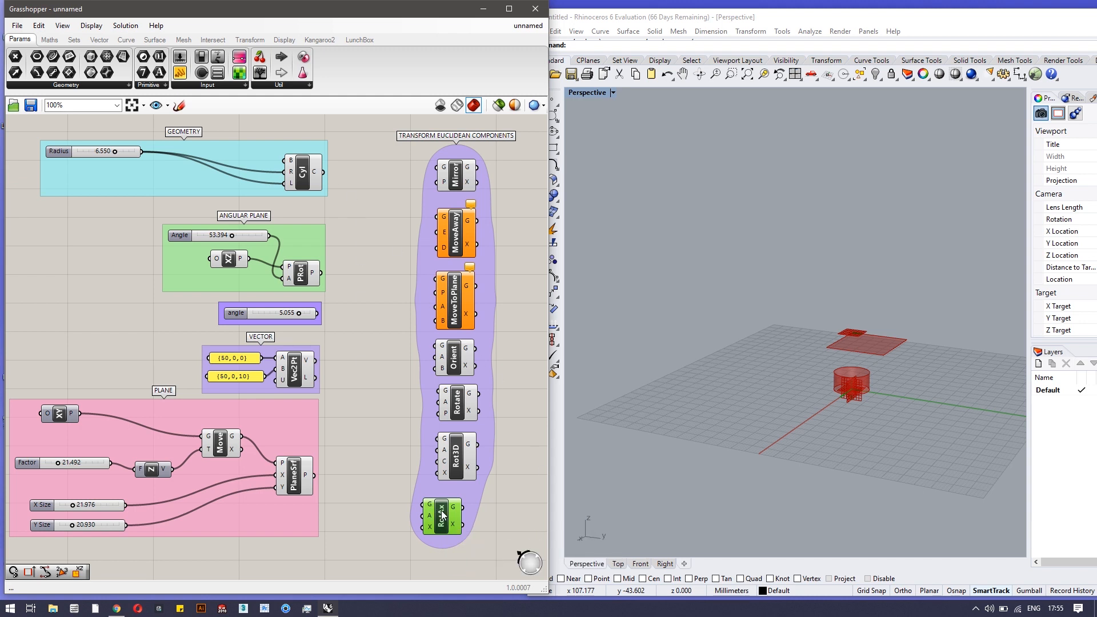
left_click_drag(322, 172, 451, 524)
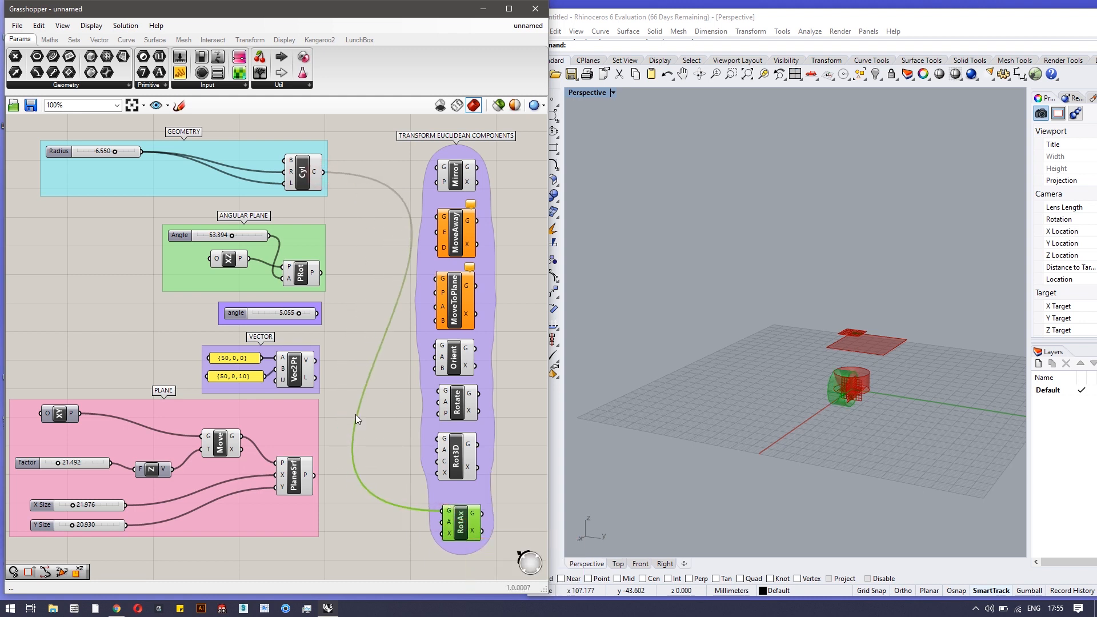
left_click_drag(321, 313, 452, 529)
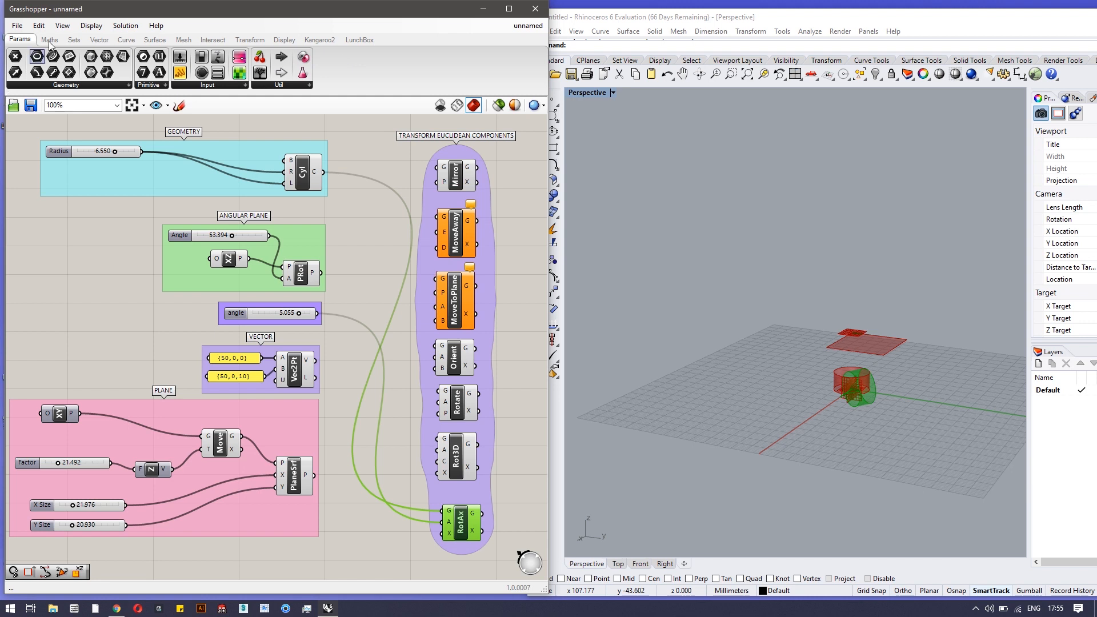
Place a Line component from Curve > Primitive onto the canvas near RotAx
left_click(126, 40)
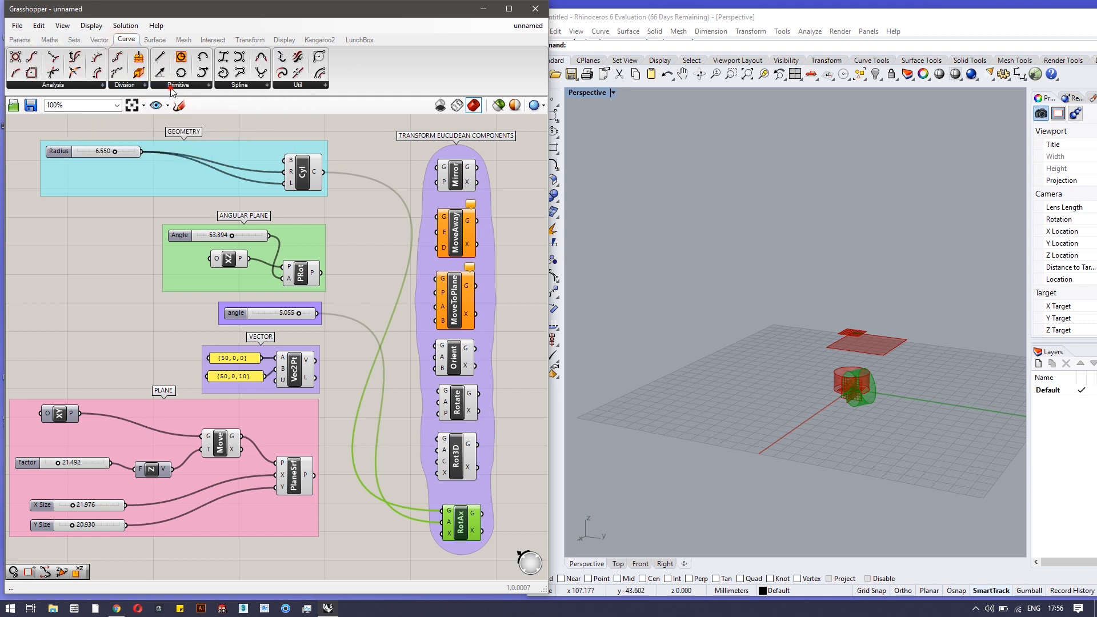
left_click(171, 87)
left_click_drag(379, 526, 445, 533)
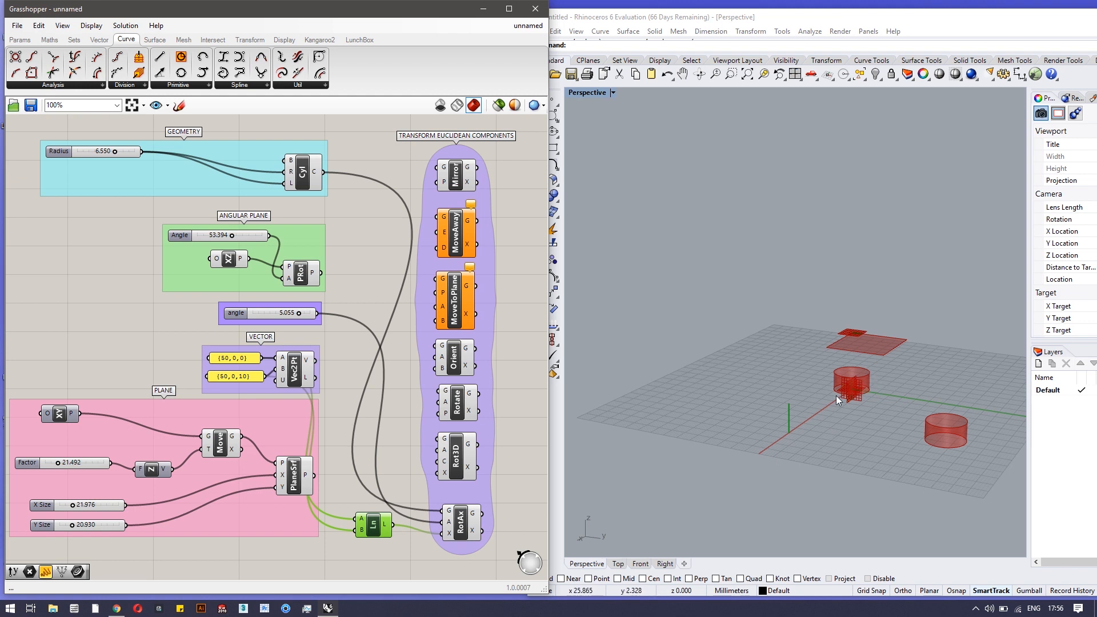
Set the angle slider to 3.170 and move RotAx up within the group
scroll(825, 469, "down", 2)
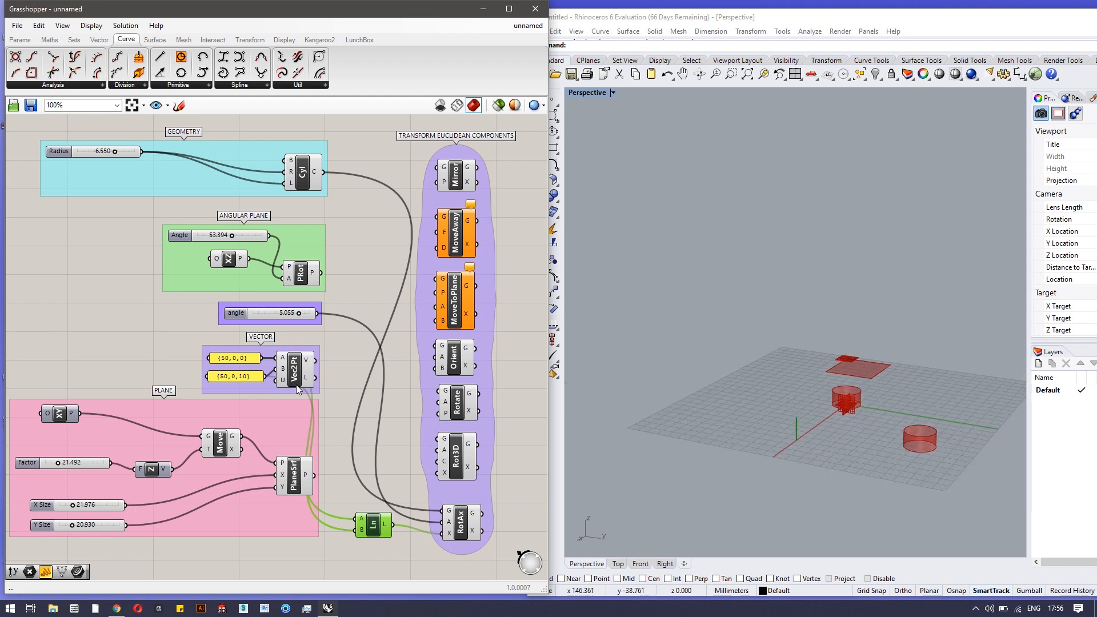
mouse_move(300, 313)
left_mouse_down()
mouse_move(268, 316)
mouse_move(313, 317)
mouse_move(256, 318)
mouse_move(306, 316)
mouse_move(281, 314)
left_mouse_up()
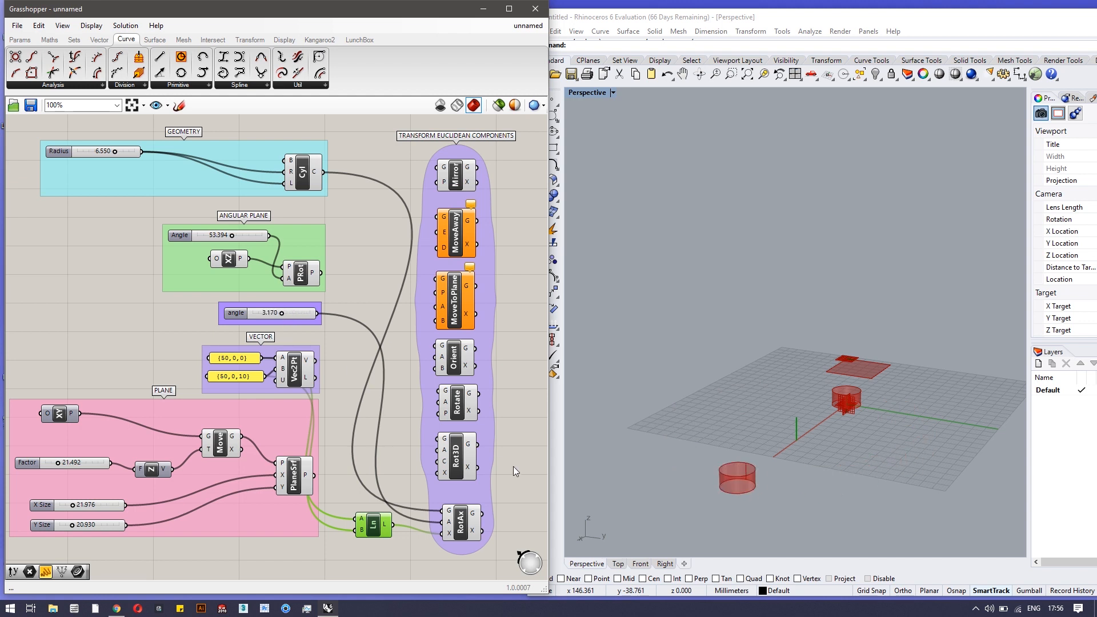
left_click_drag(460, 536, 457, 527)
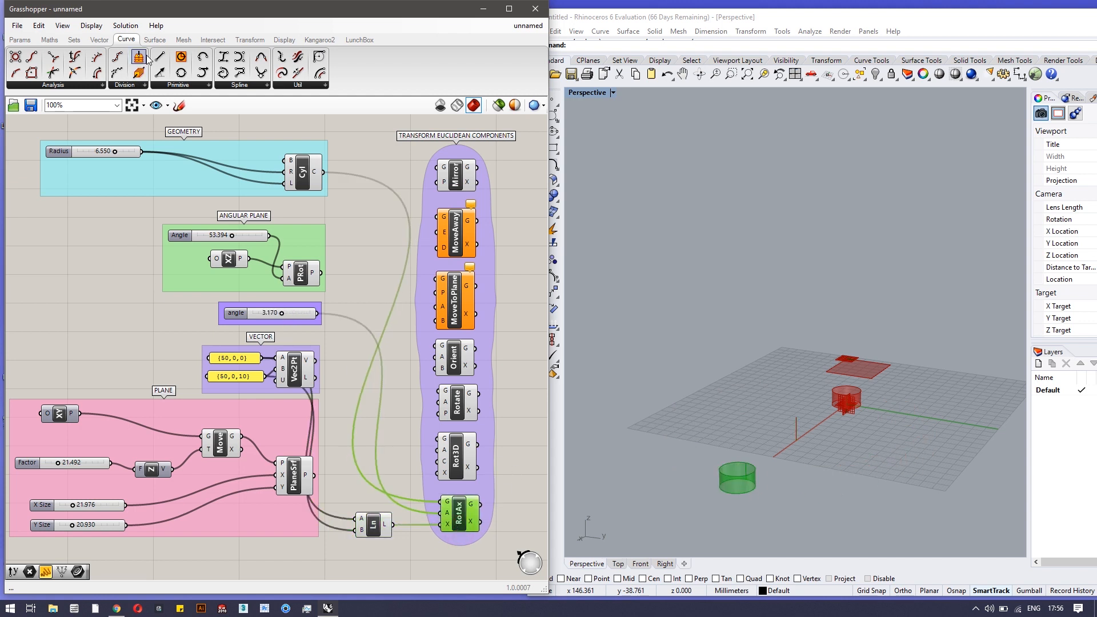
left_click(240, 37)
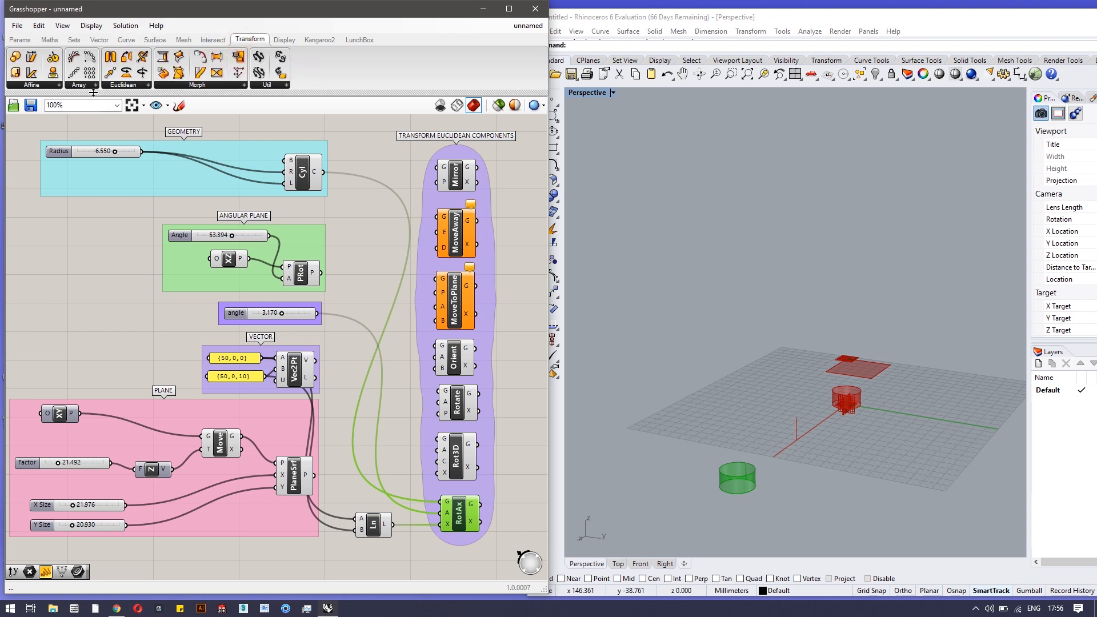